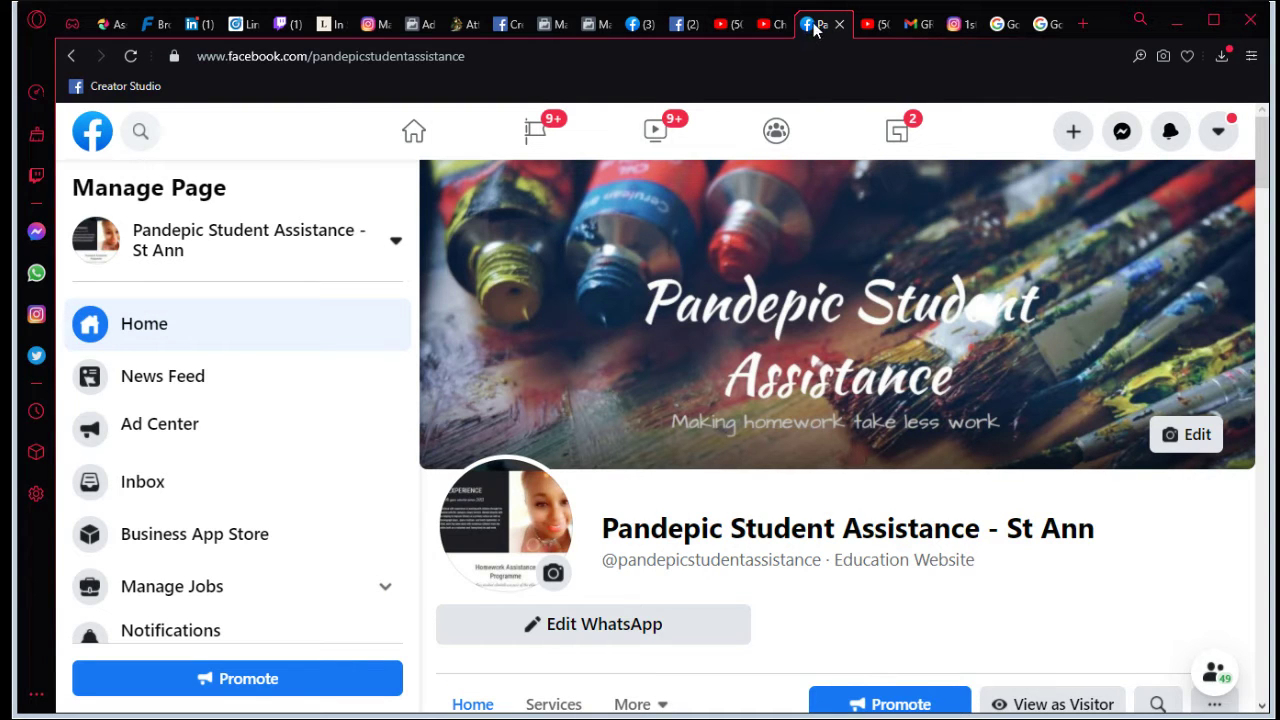
# Open the settings of the Pandepic Student Assistance - St Ann page
pyautogui.scroll(-3, 654, 186)
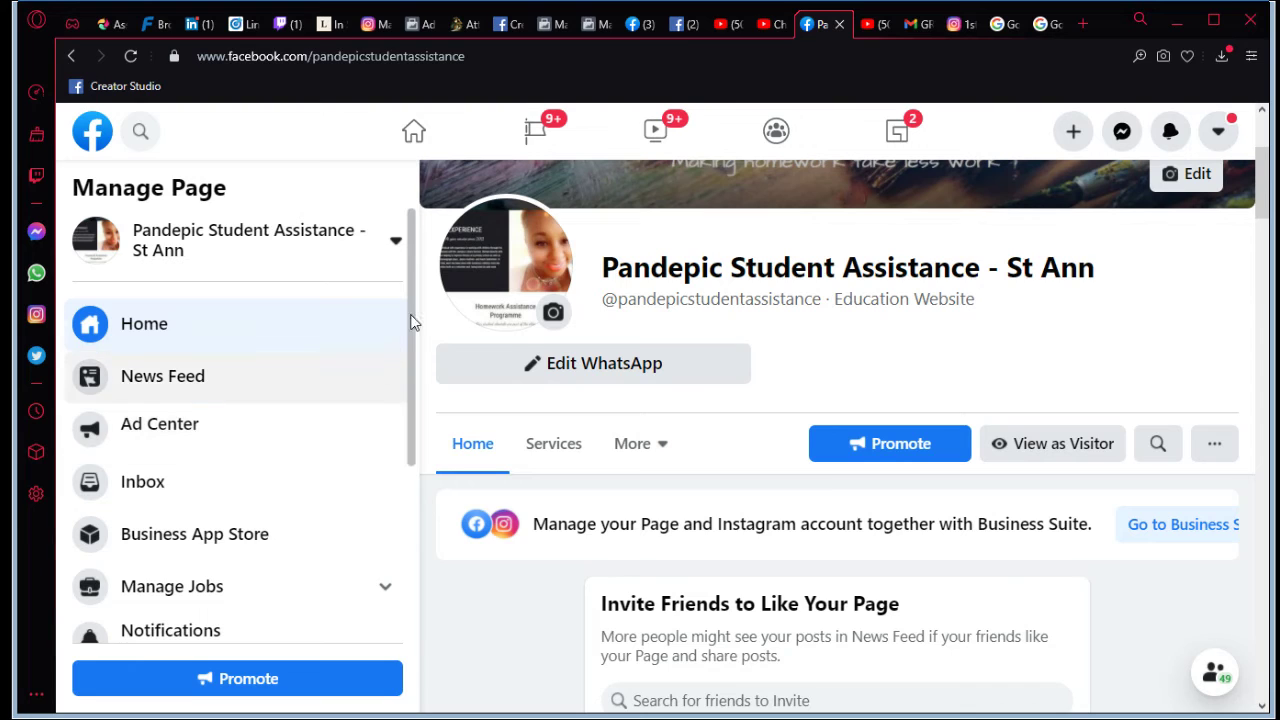
pyautogui.scroll(-2, 409, 340)
pyautogui.scroll(-3, 408, 385)
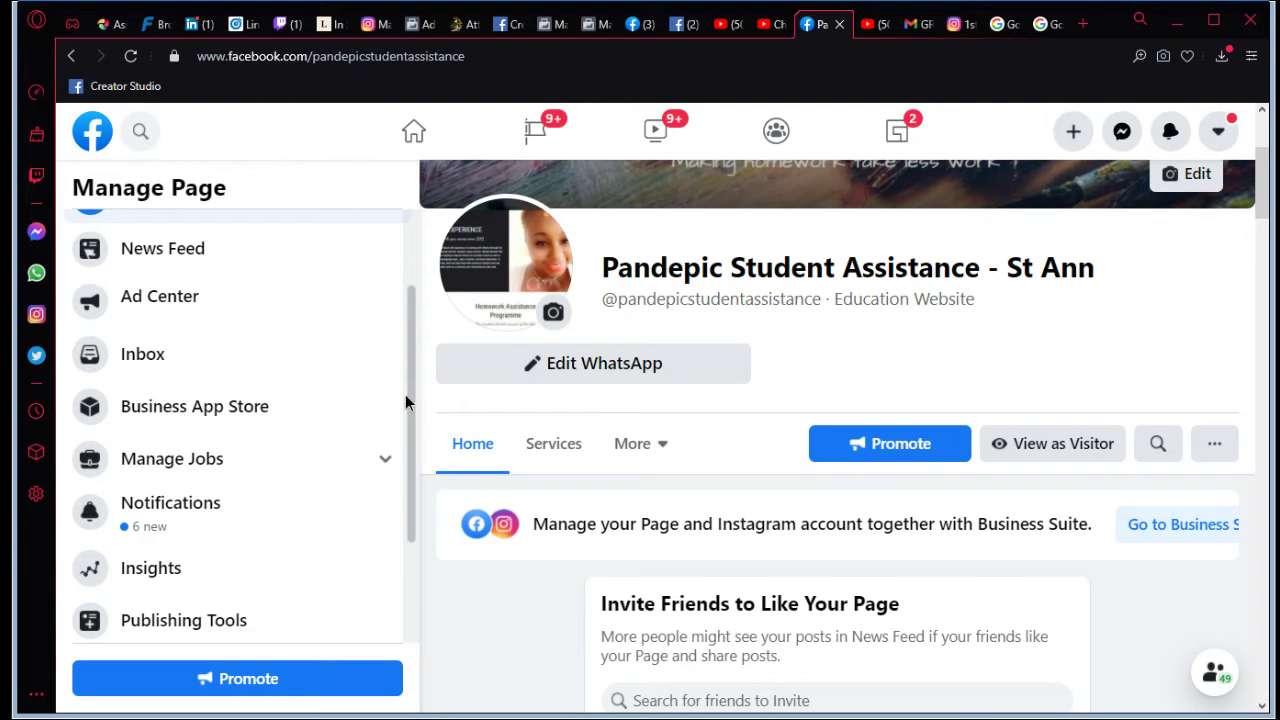
pyautogui.scroll(-4, 406, 396)
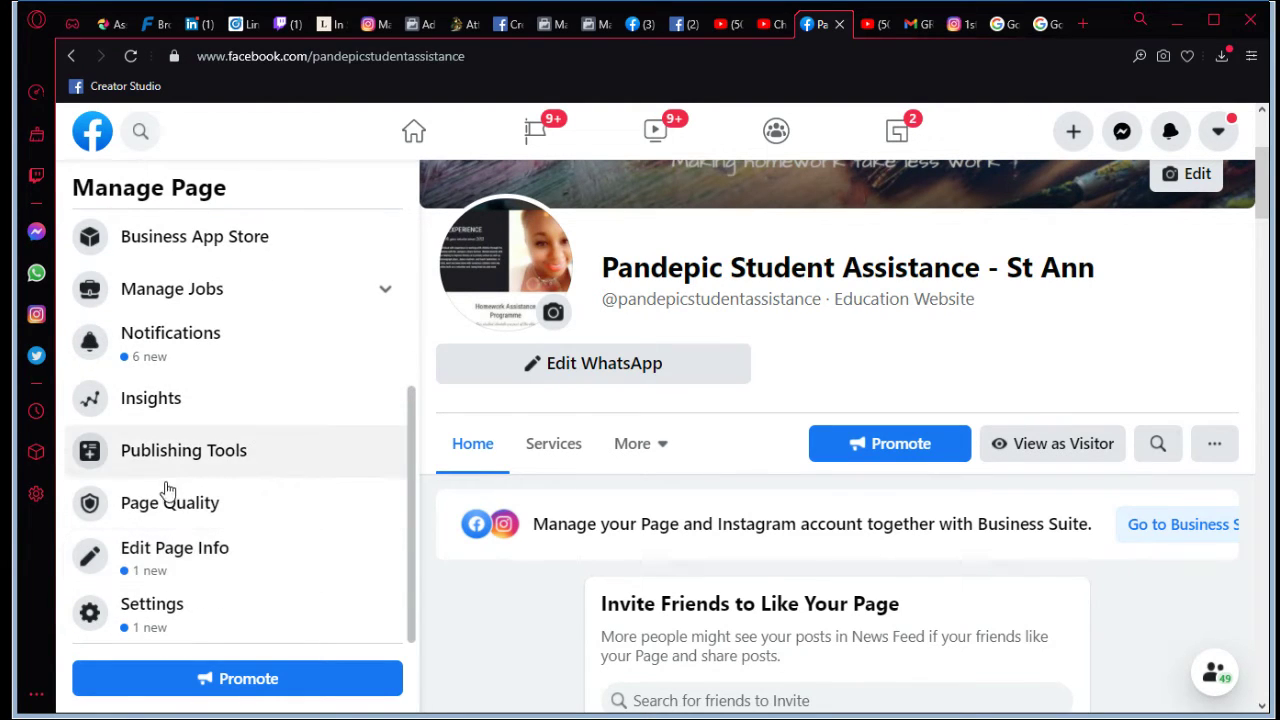
pyautogui.click(166, 613)
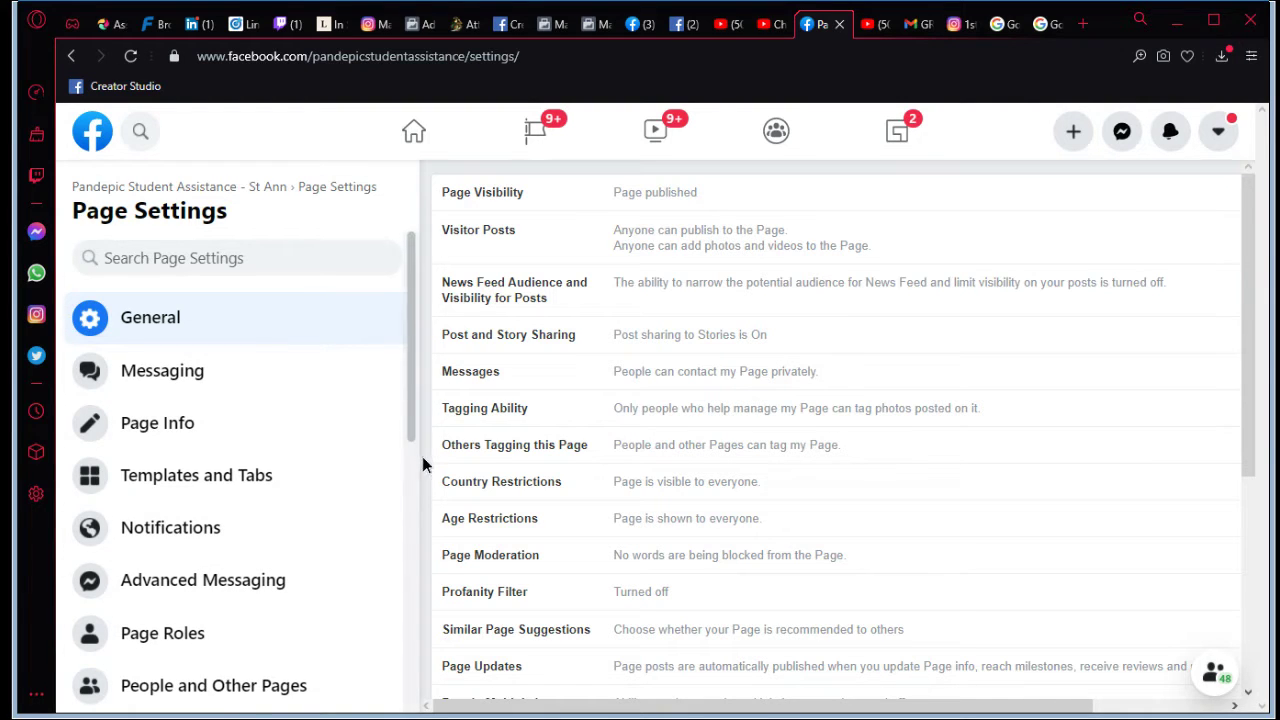
# Find and open the Page Roles section of the page settings
pyautogui.scroll(-1, 425, 490)
pyautogui.scroll(-3, 417, 490)
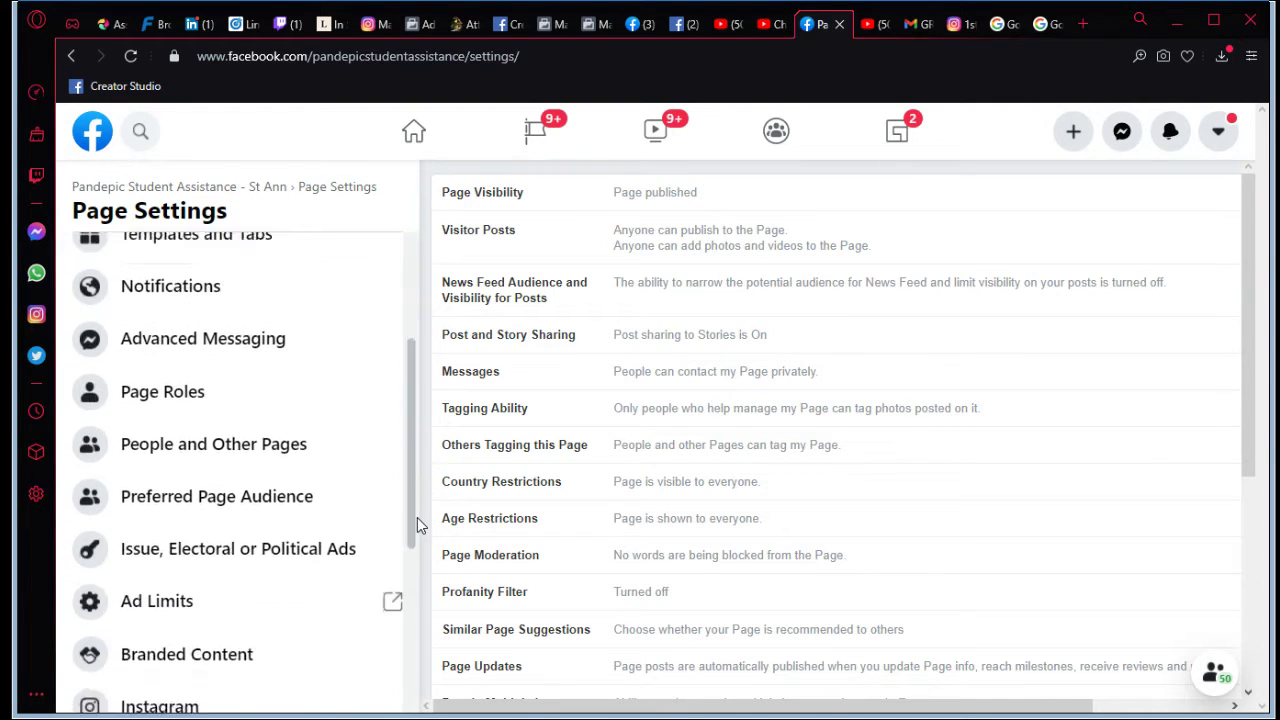
pyautogui.scroll(4, 226, 425)
pyautogui.scroll(-1, 379, 470)
pyautogui.scroll(-1, 403, 457)
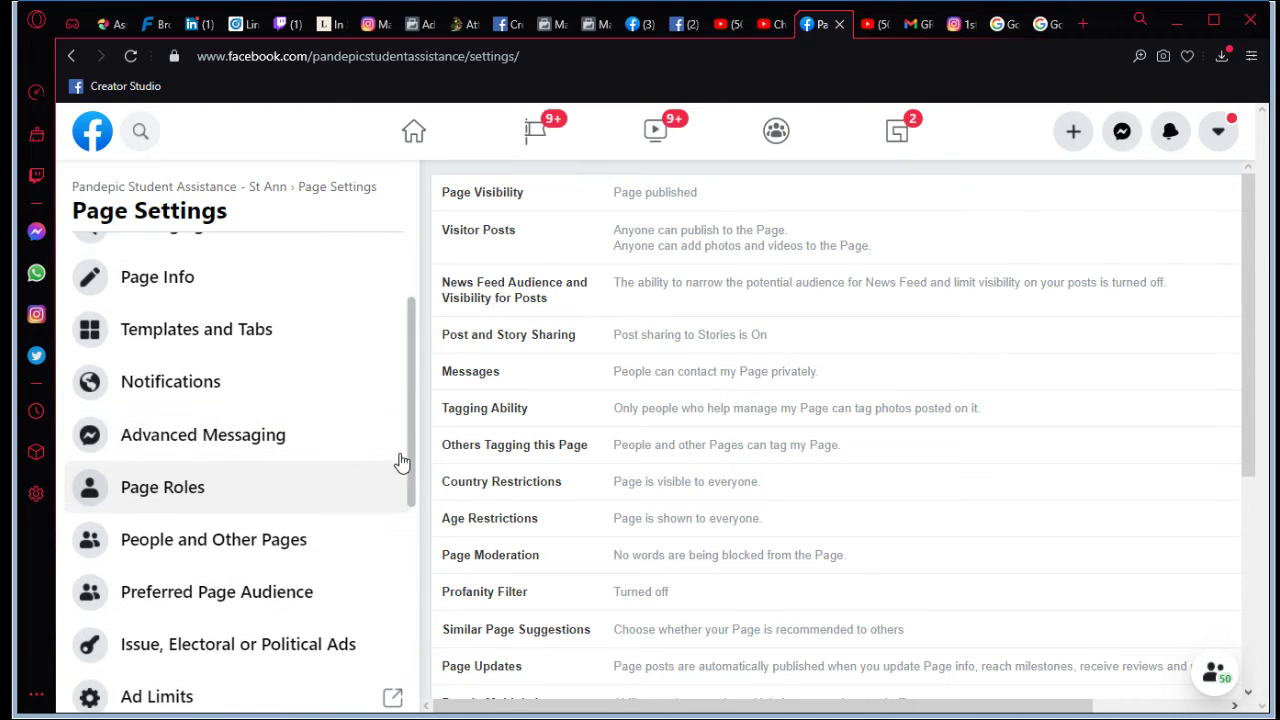
pyautogui.scroll(2, 411, 463)
pyautogui.scroll(-1, 375, 475)
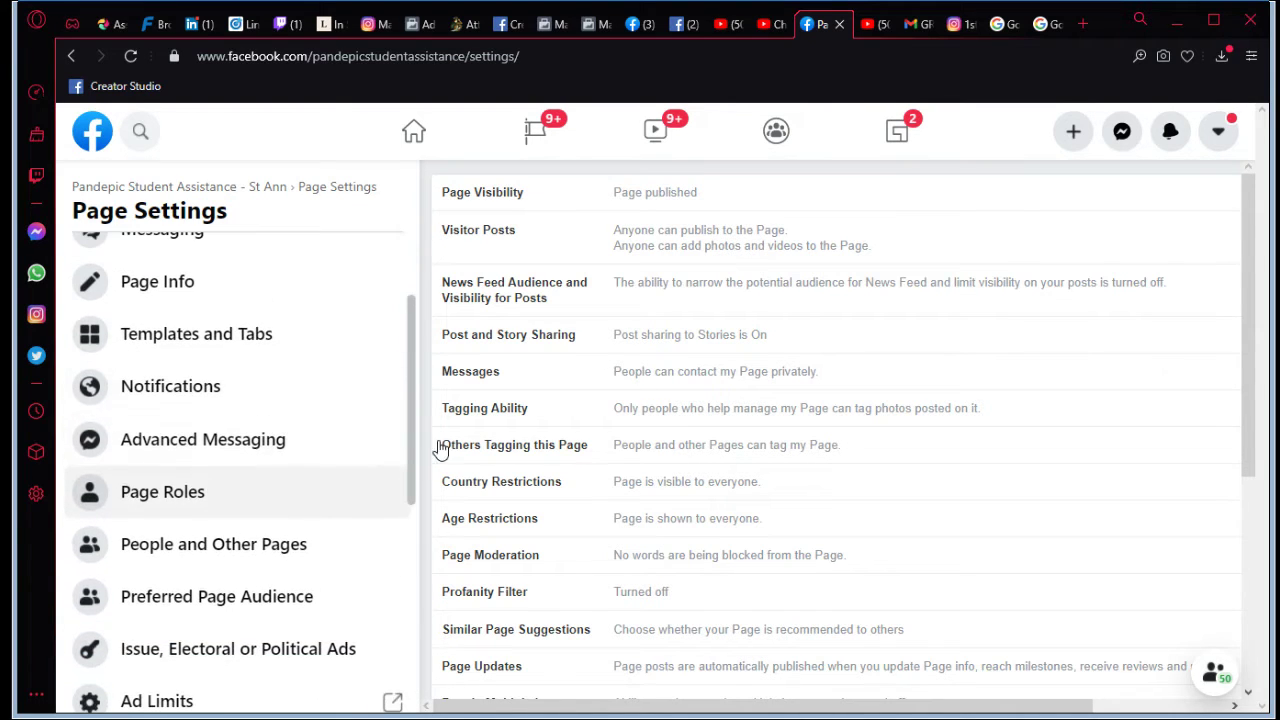
pyautogui.scroll(-2, 240, 490)
pyautogui.scroll(1, 217, 481)
pyautogui.scroll(1, 200, 479)
pyautogui.scroll(1, 134, 474)
pyautogui.scroll(-1, 140, 480)
pyautogui.scroll(1, 138, 477)
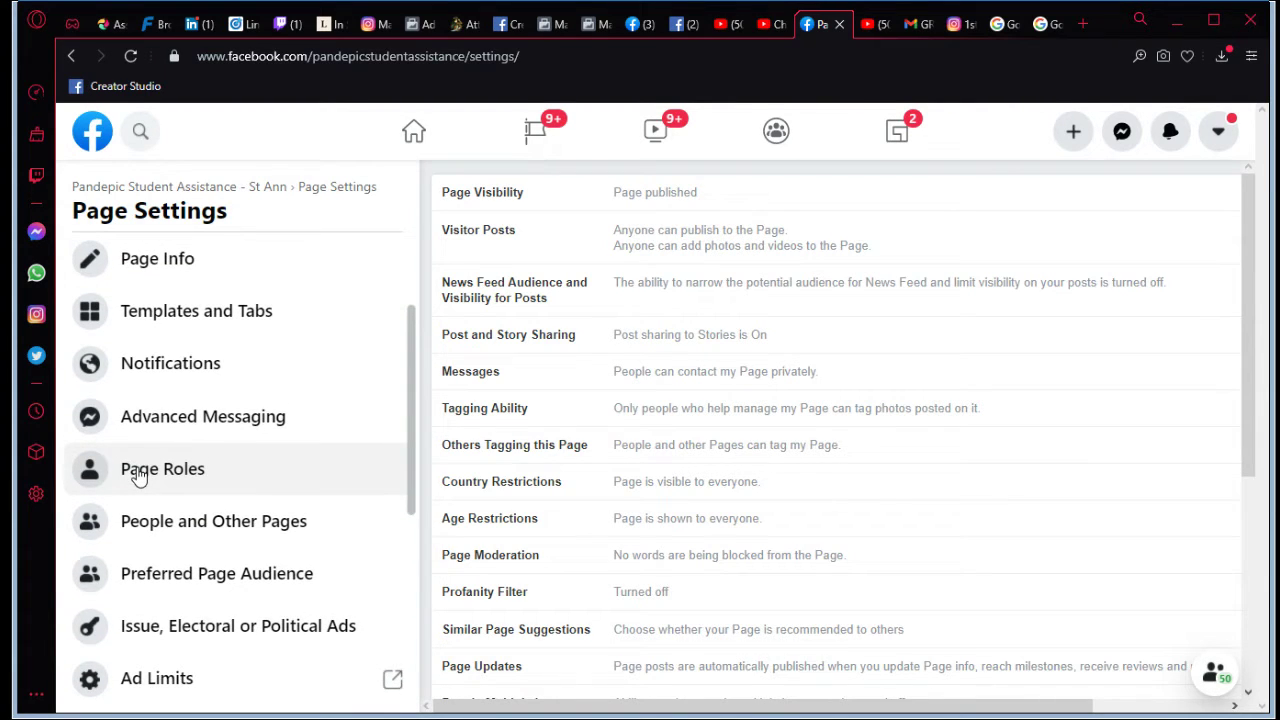
pyautogui.click(138, 476)
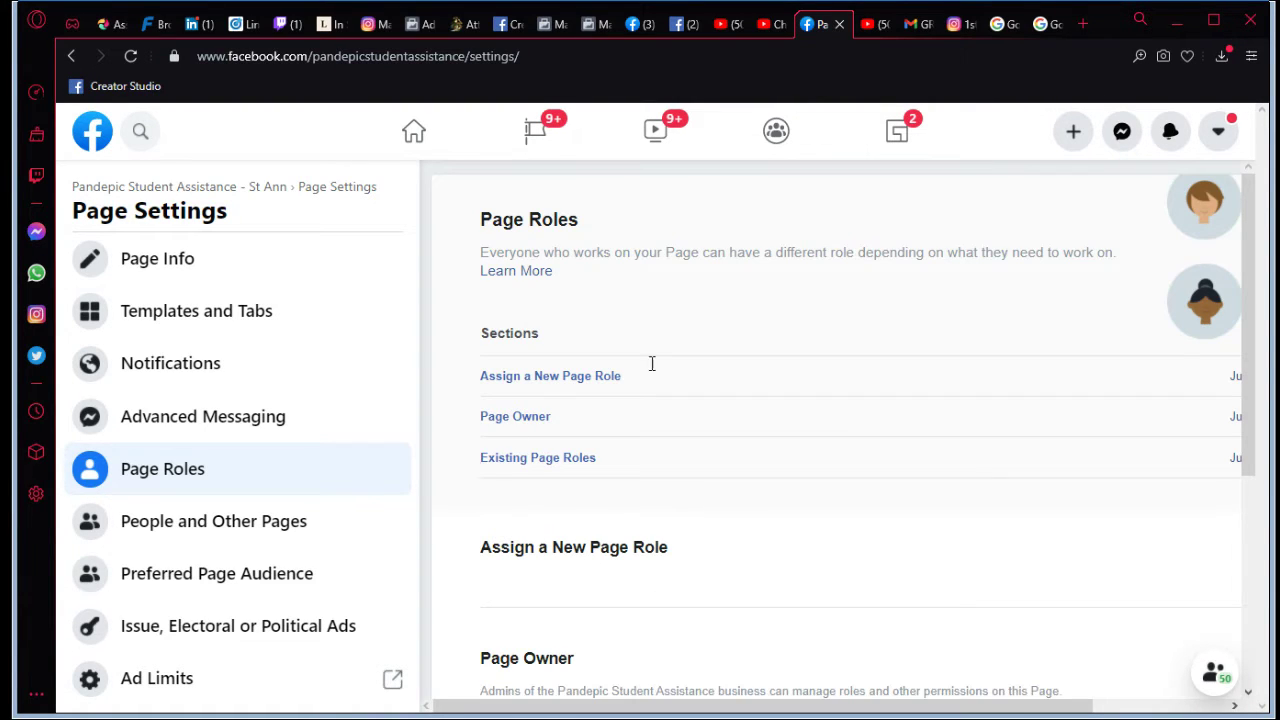
# Set the role to Admin under Assign a New Page Role
pyautogui.moveTo(1243, 247); pyautogui.dragTo(1266, 382)
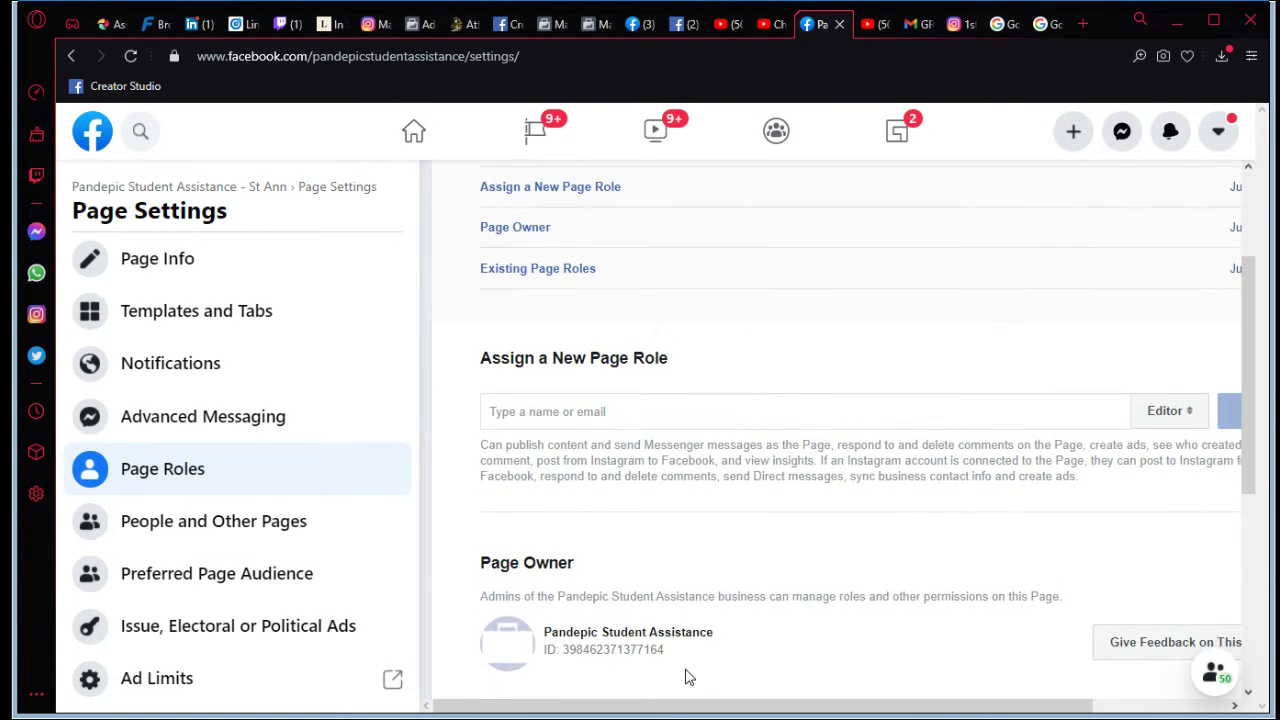
pyautogui.moveTo(685, 705)
pyautogui.mouseDown()
pyautogui.moveTo(737, 703)
pyautogui.moveTo(660, 697)
pyautogui.moveTo(689, 692)
pyautogui.mouseUp()
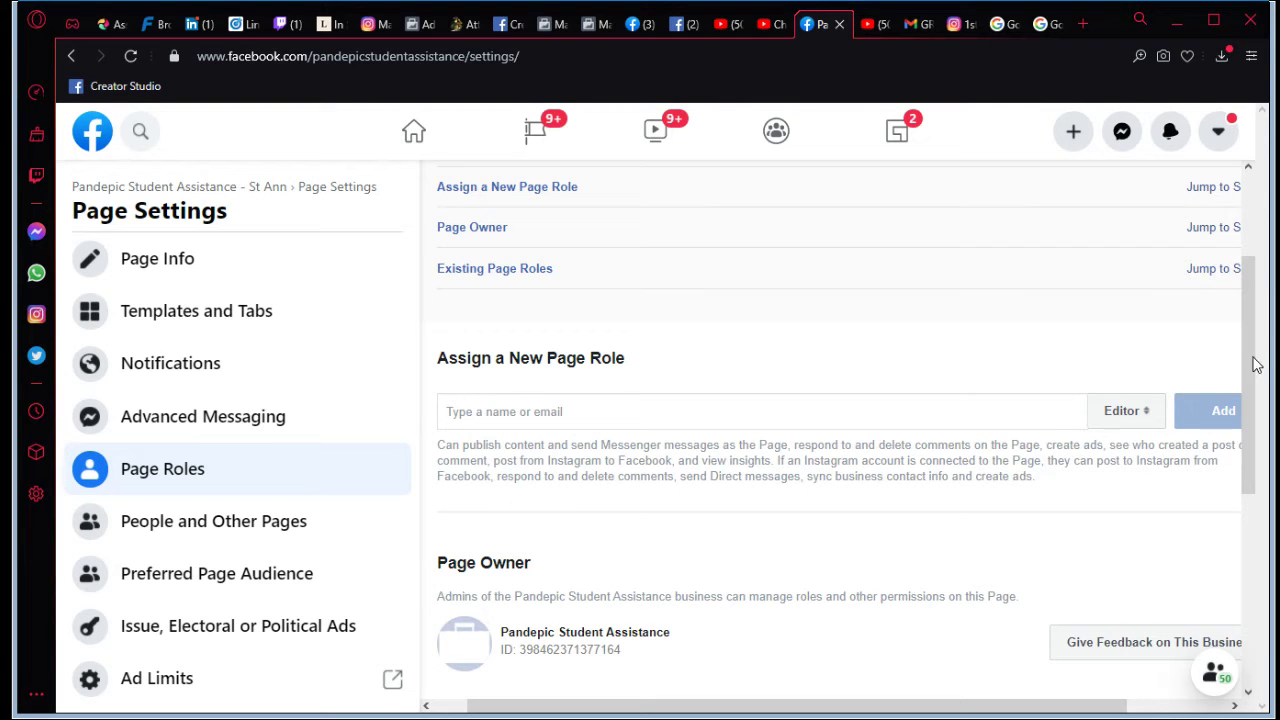
pyautogui.click(1113, 418)
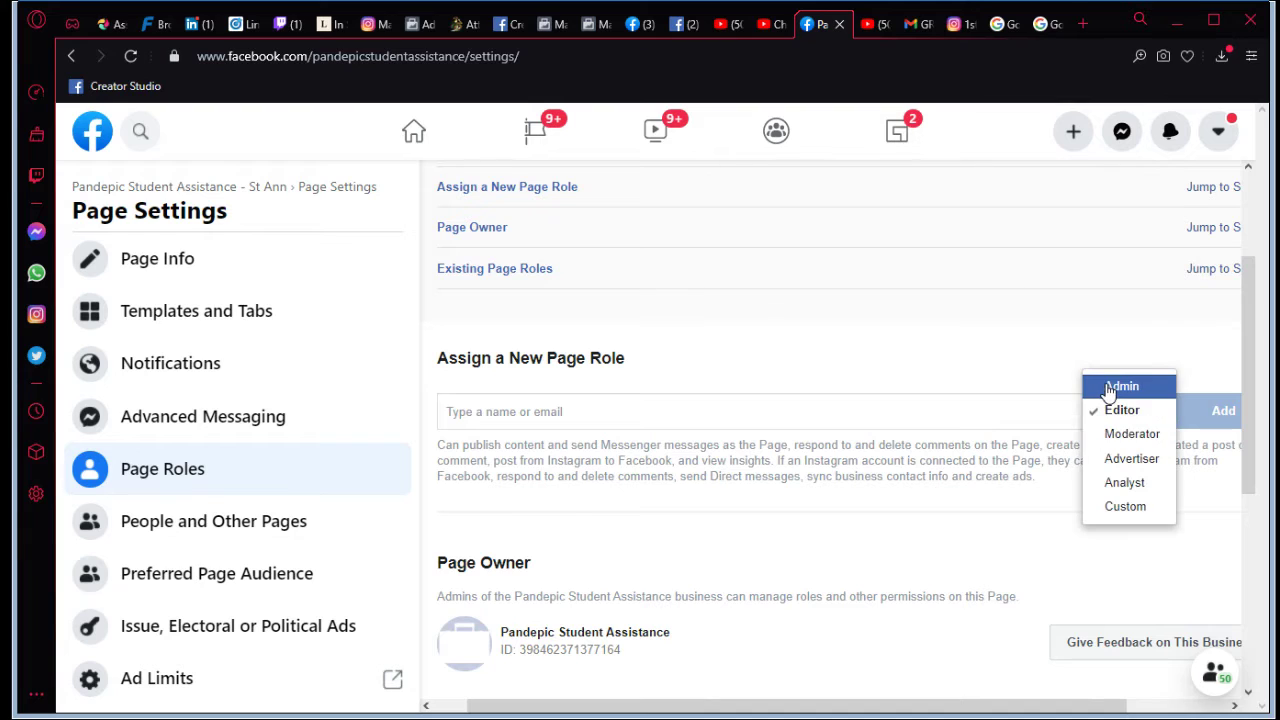
pyautogui.click(1110, 390)
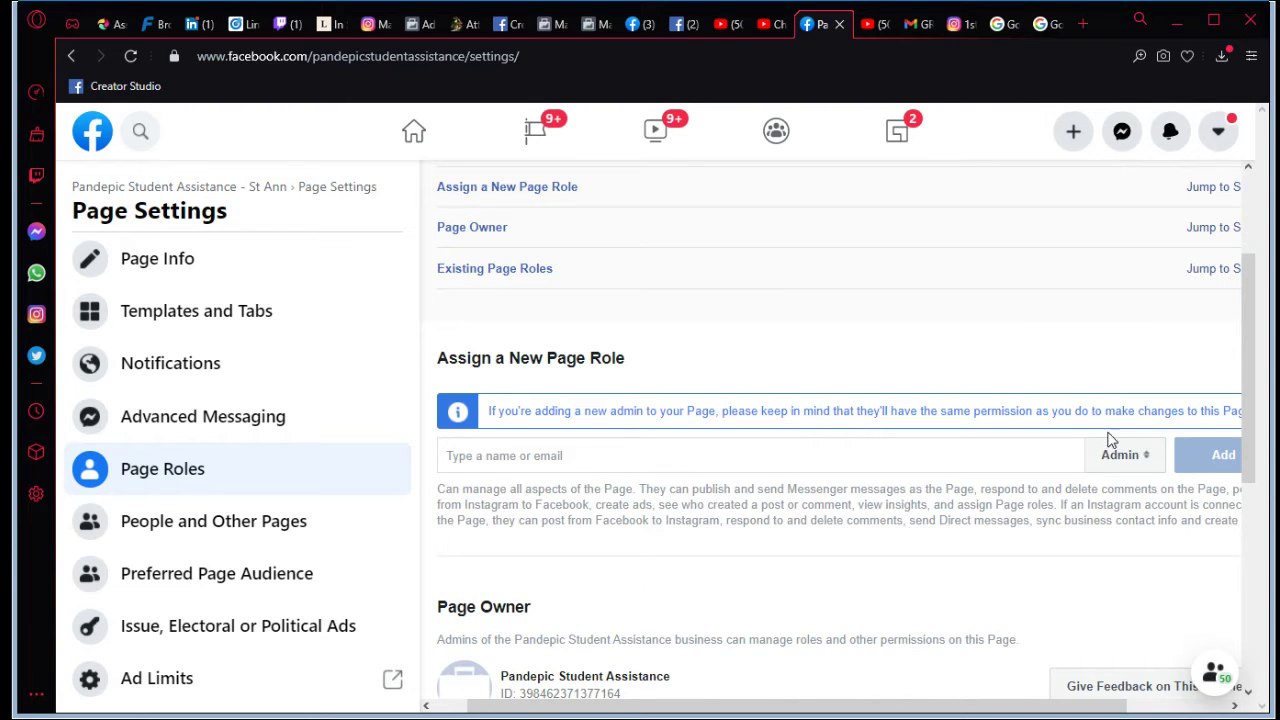
# Search for a friend by surname and select their profile for the new page role
pyautogui.click(729, 452)
pyautogui.write('ellis')
pyautogui.press('BackSpace')
pyautogui.press('BackSpace')
pyautogui.press('BackSpace')
pyautogui.press('BackSpace')
pyautogui.press('BackSpace')
pyautogui.write('ellis')
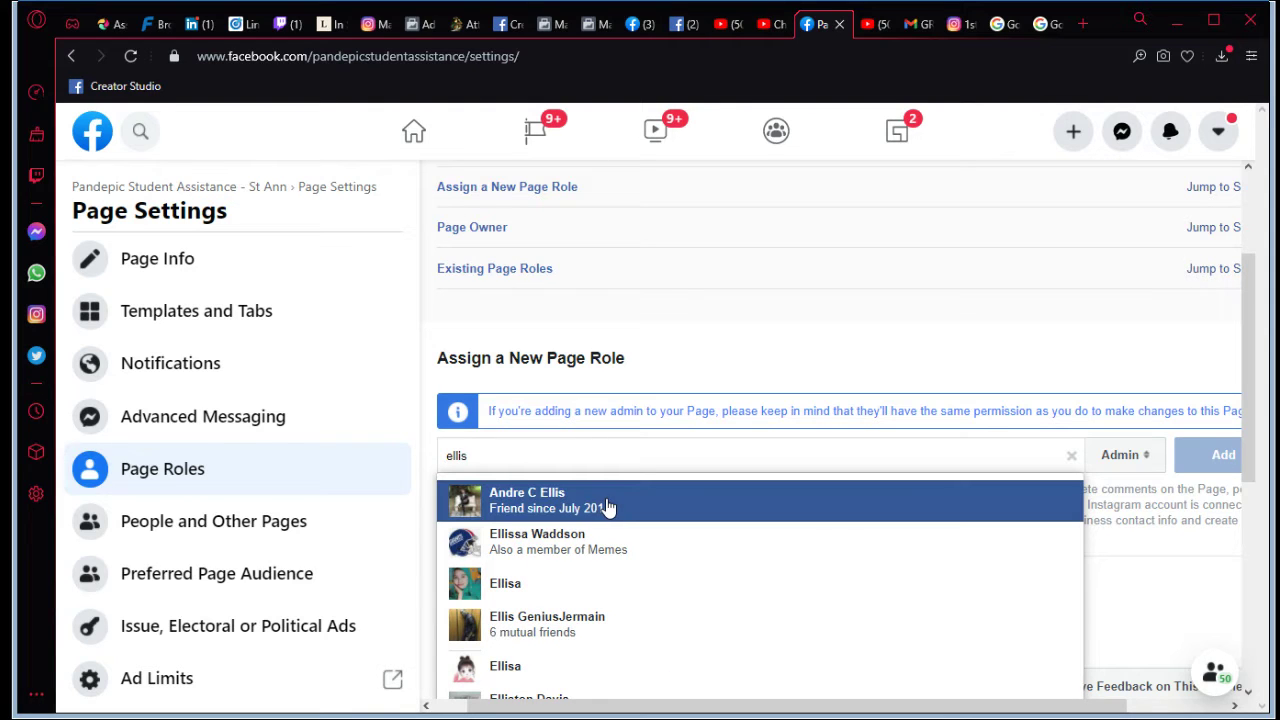
pyautogui.click(607, 508)
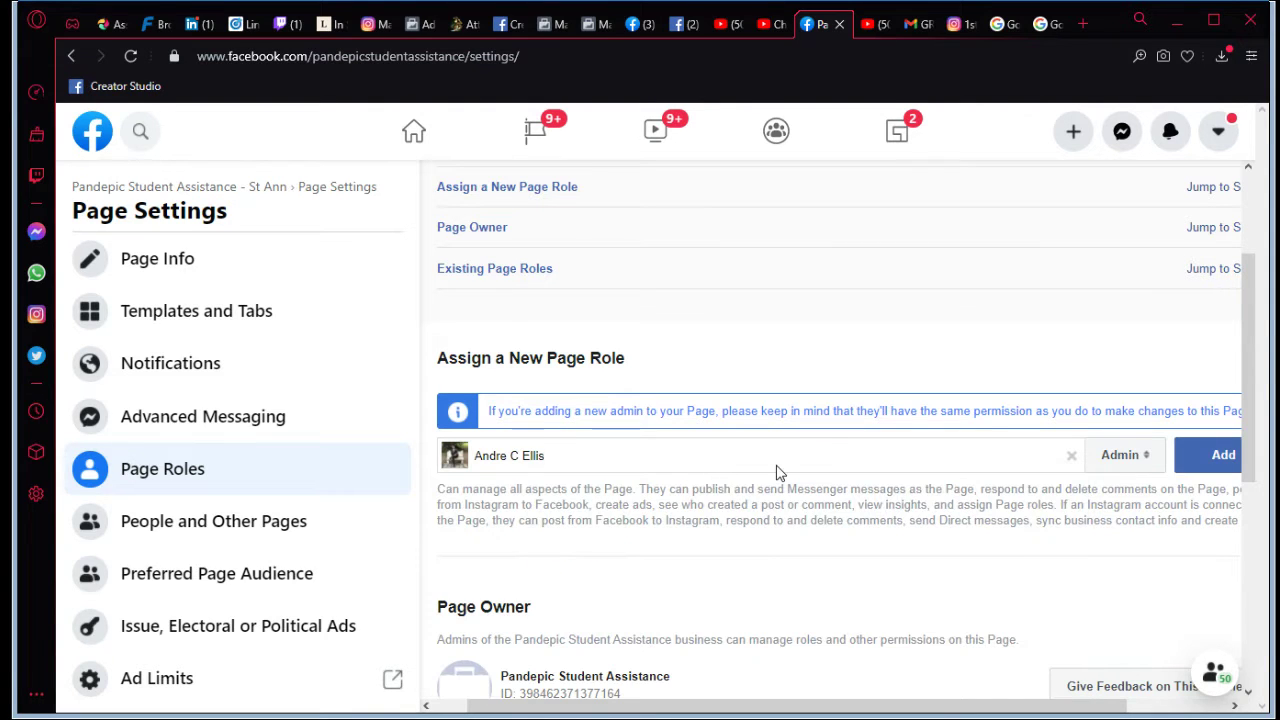
# Try to find the current admin's own profile by name for the new role, and clear the search
pyautogui.hotkey('ctrl', 'a')
pyautogui.press('BackSpace')
pyautogui.write('Bossman')
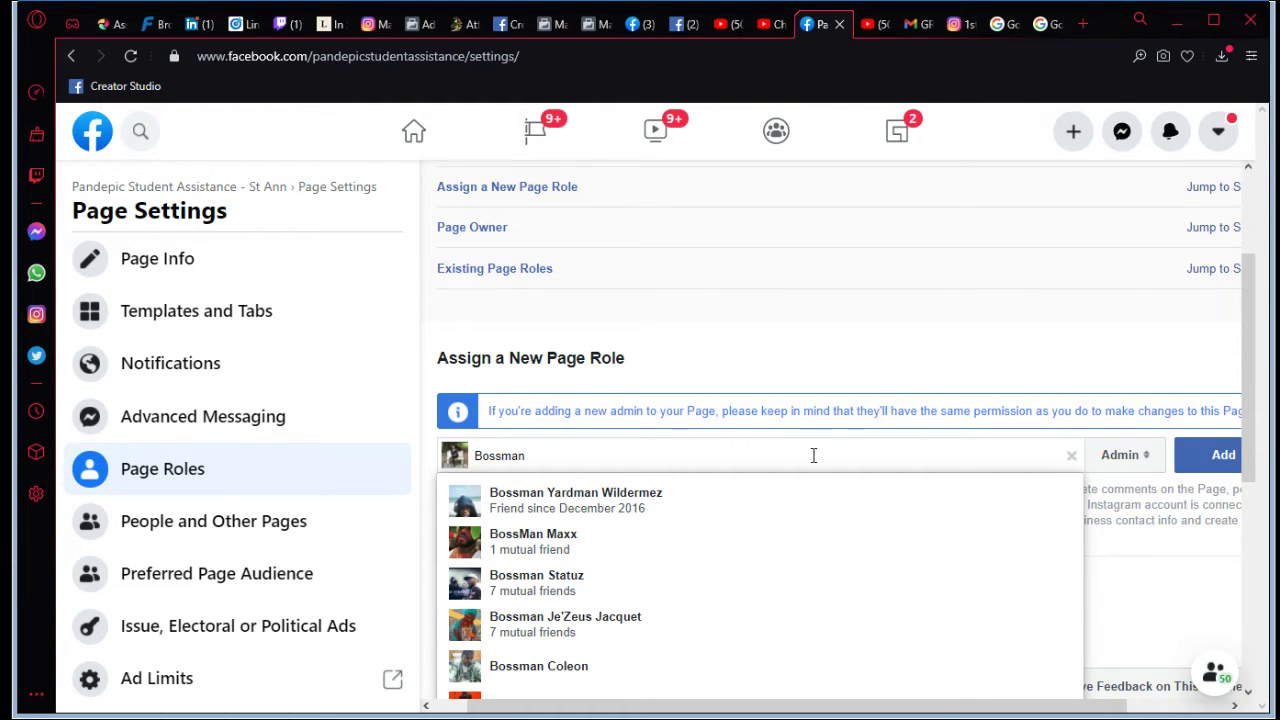
pyautogui.write(' Te')
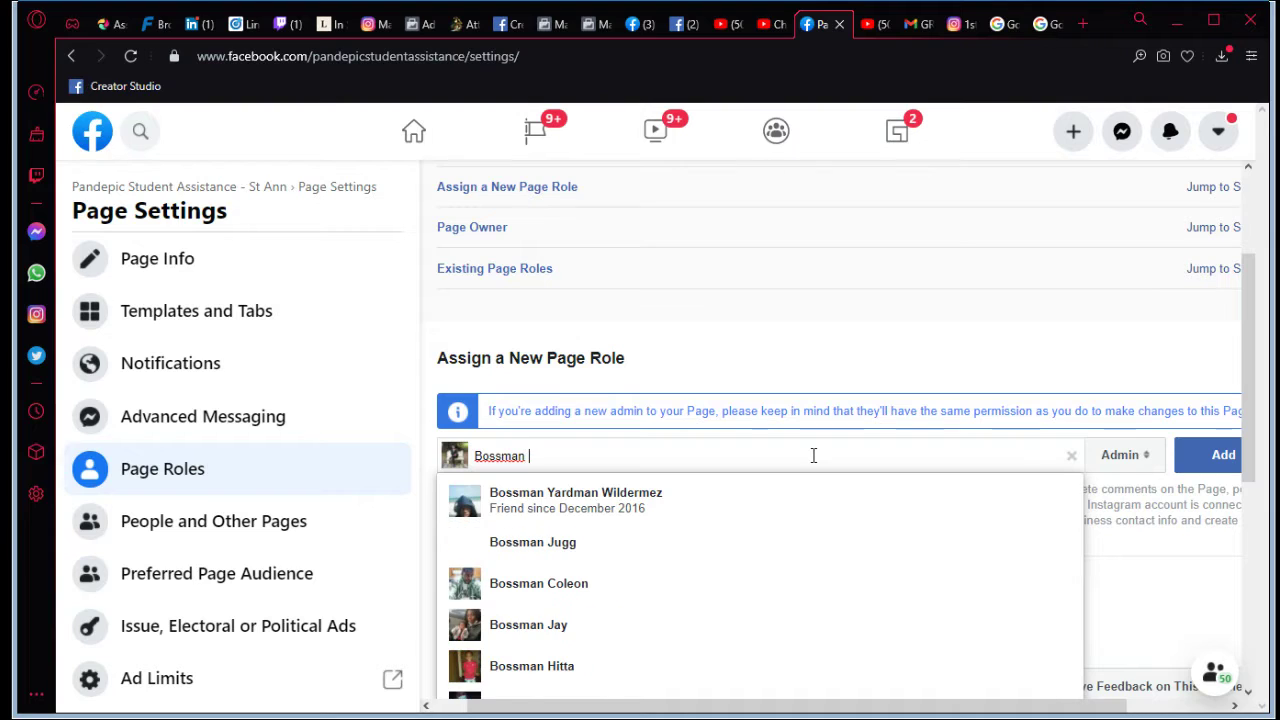
pyautogui.write('ach')
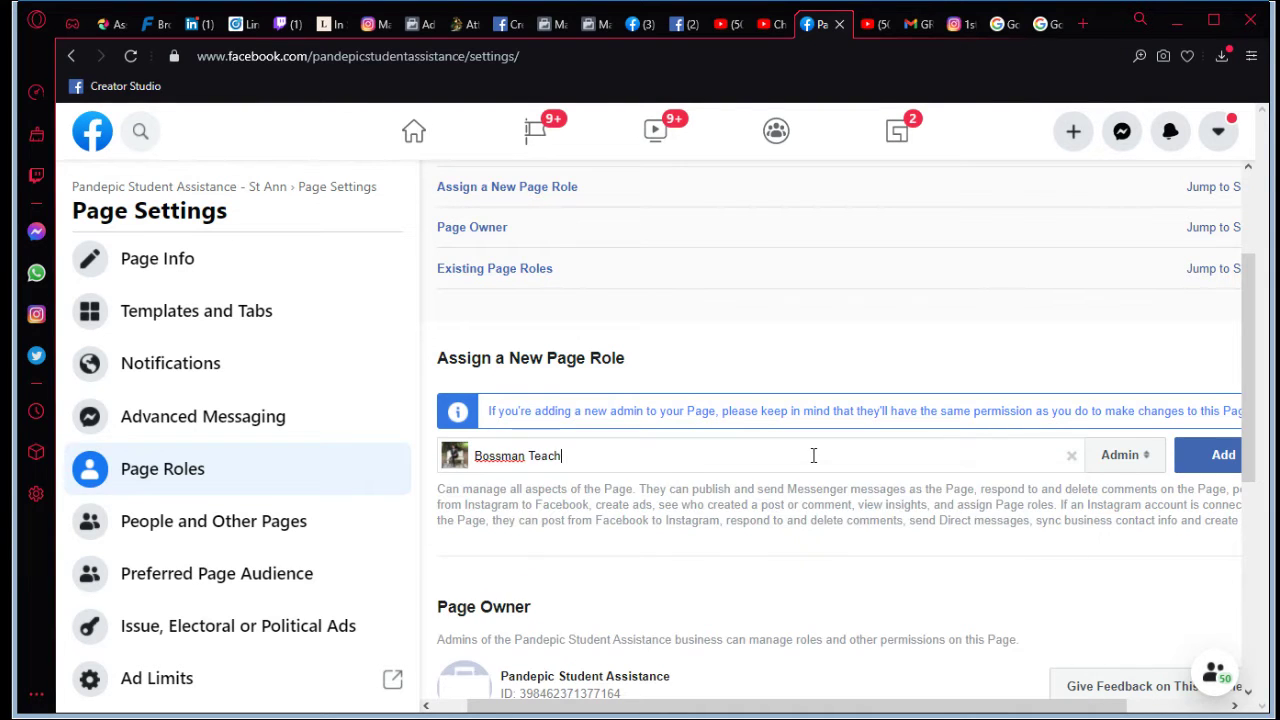
pyautogui.write('ing')
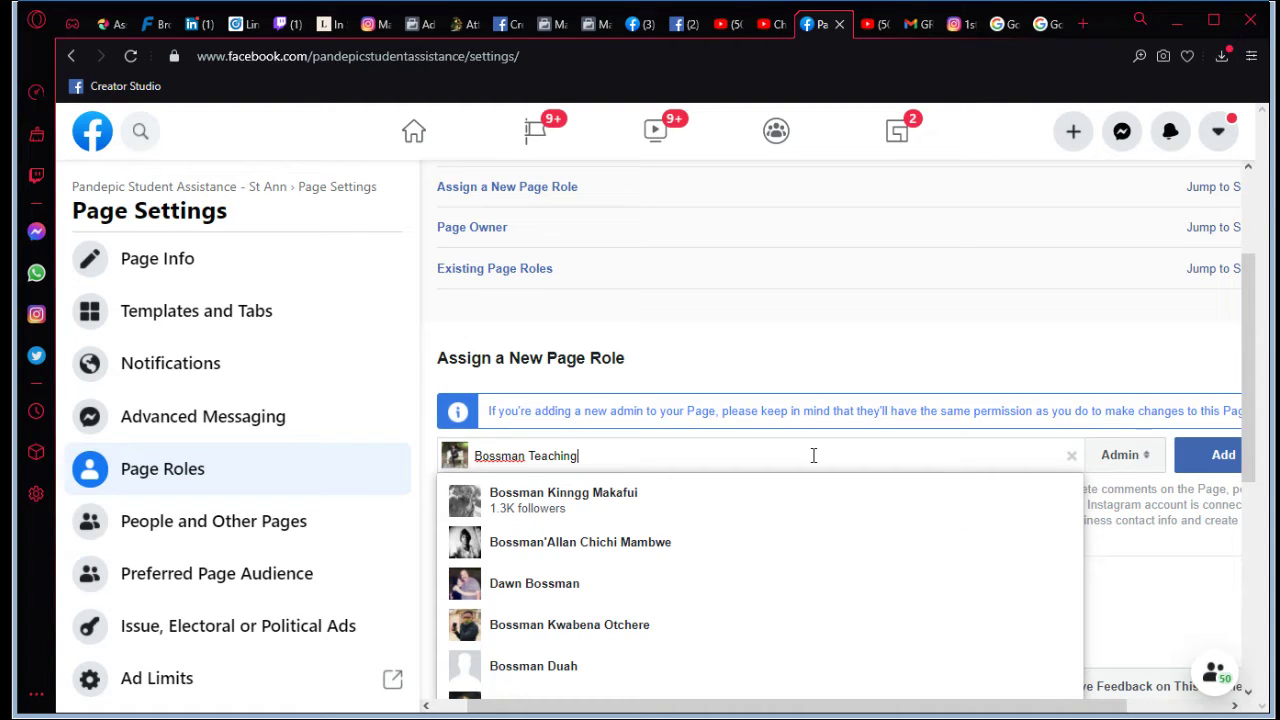
pyautogui.press('BackSpace')
pyautogui.press('BackSpace')
pyautogui.press('BackSpace')
pyautogui.press('BackSpace')
pyautogui.press('BackSpace')
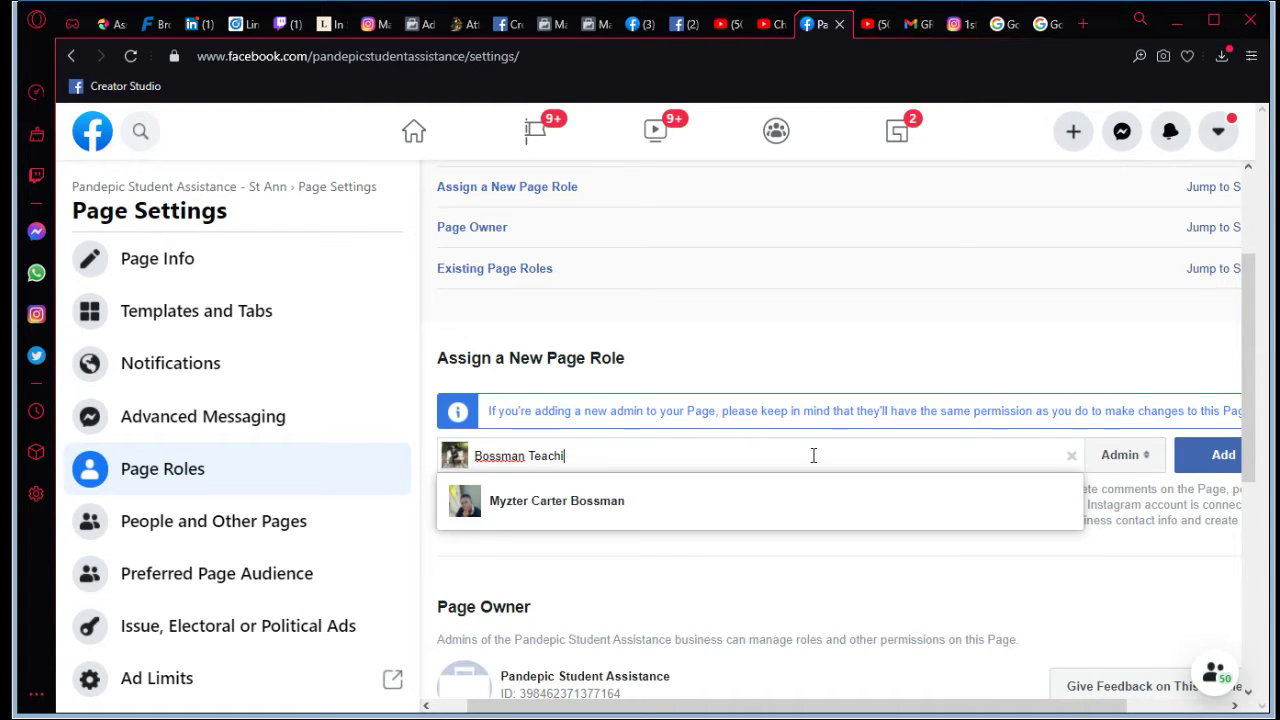
pyautogui.press('BackSpace')
pyautogui.press('BackSpace')
pyautogui.press('BackSpace')
pyautogui.press('BackSpace')
pyautogui.press('BackSpace')
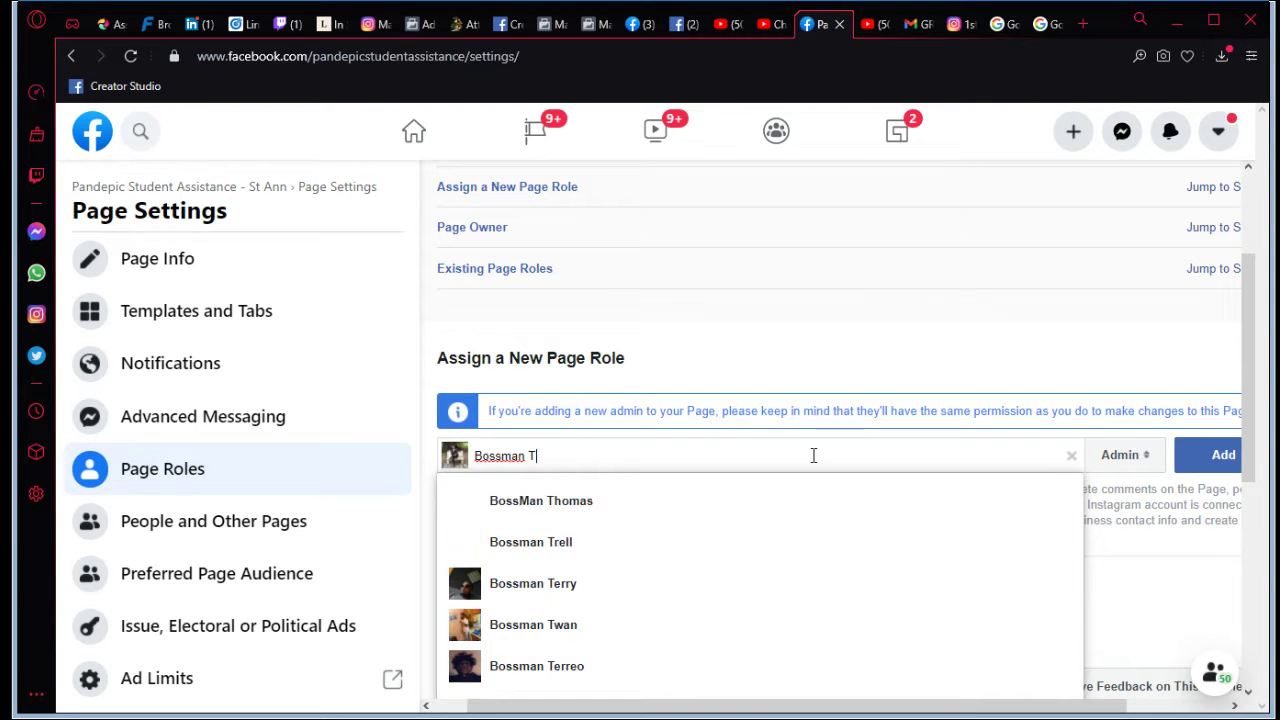
pyautogui.press('BackSpace')
pyautogui.press('BackSpace')
pyautogui.press('BackSpace')
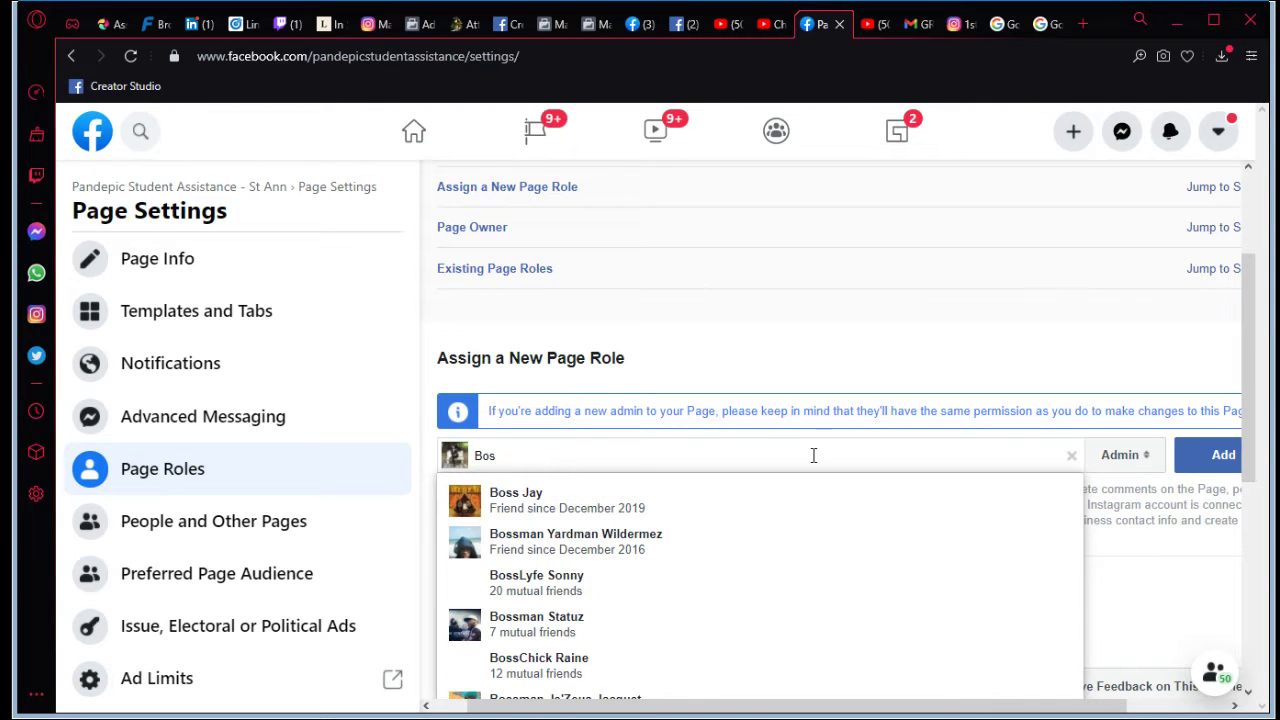
pyautogui.write('sman ')
pyautogui.write('Teach')
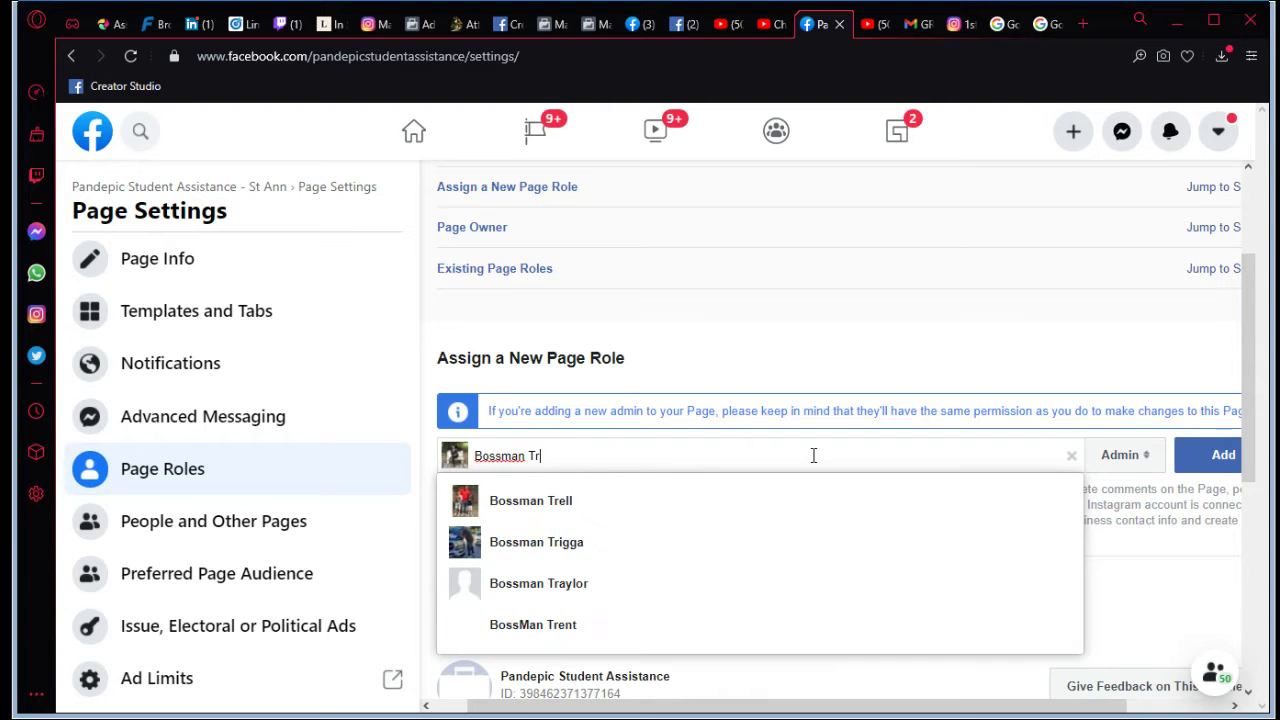
pyautogui.write('ing')
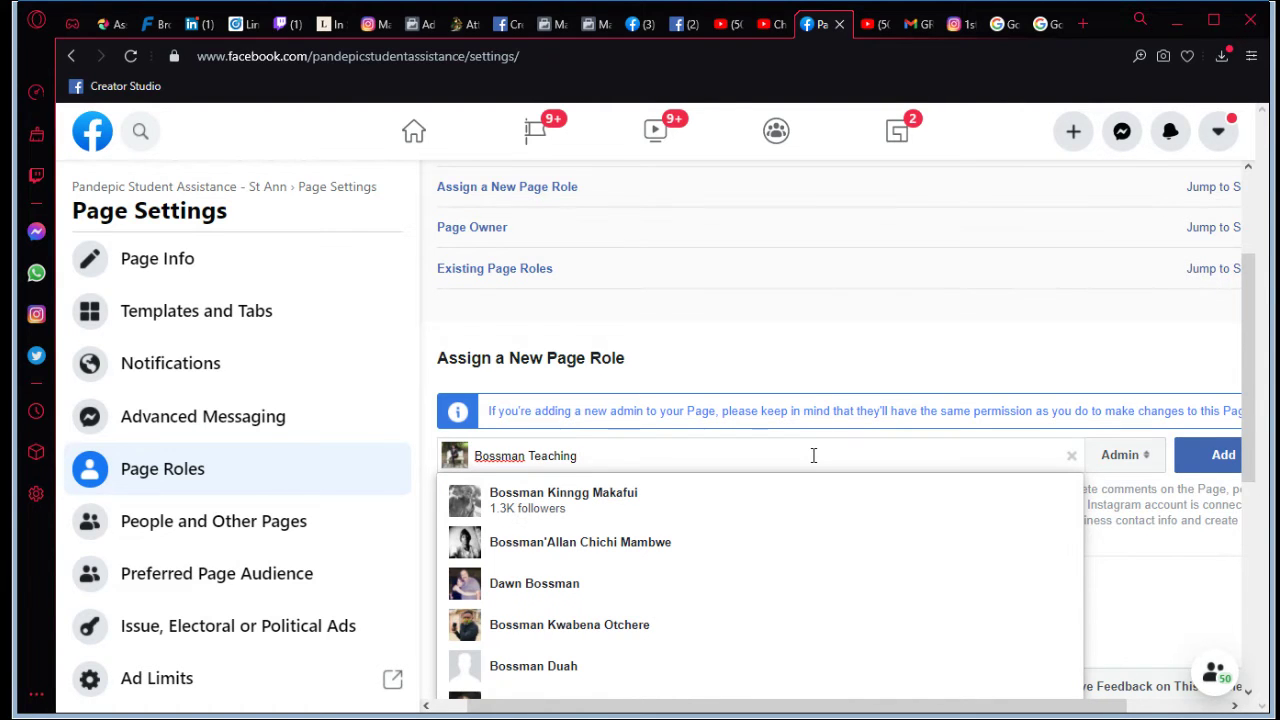
pyautogui.press('BackSpace')
pyautogui.press('BackSpace')
pyautogui.press('BackSpace')
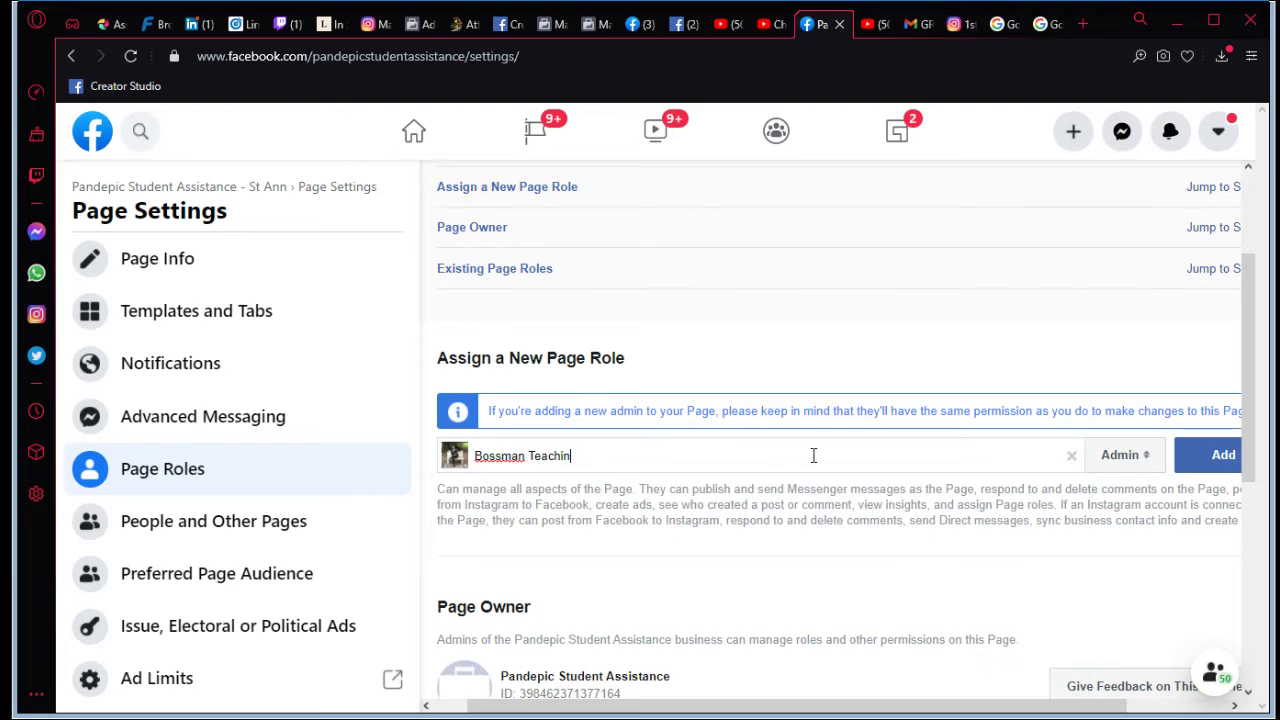
pyautogui.press('BackSpace')
pyautogui.press('BackSpace')
pyautogui.press('BackSpace')
pyautogui.press('BackSpace')
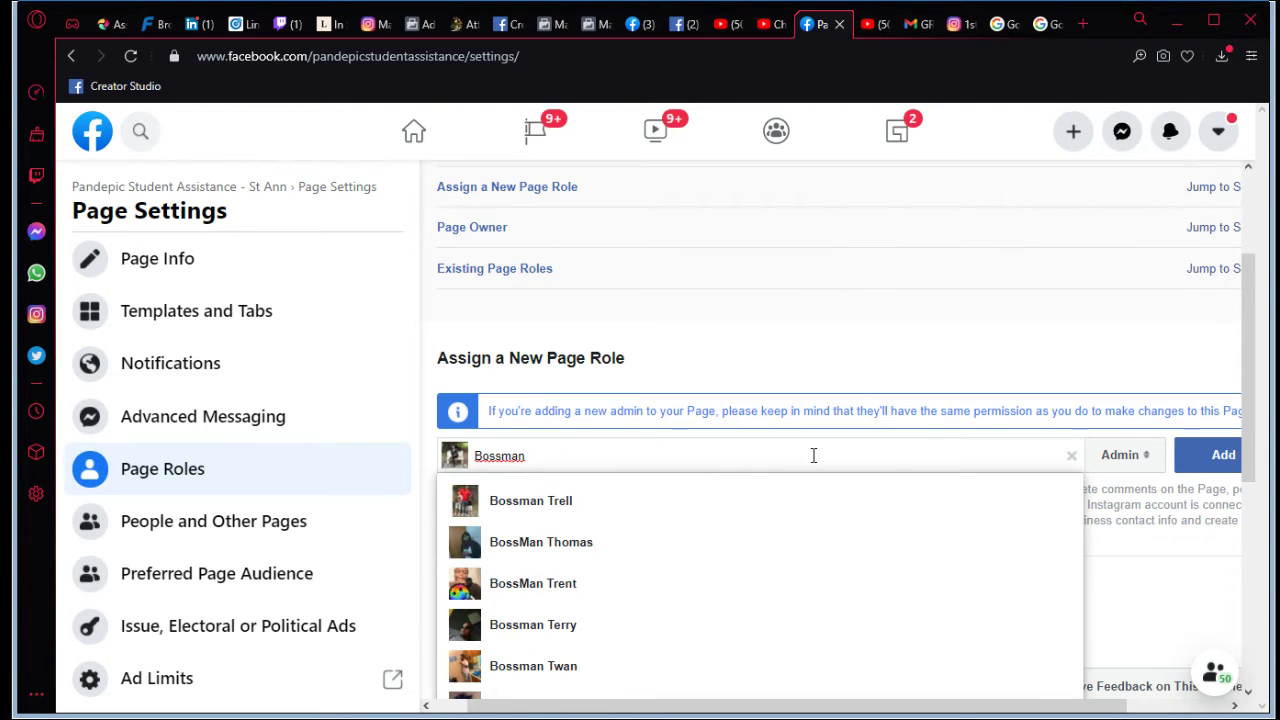
pyautogui.press('BackSpace')
pyautogui.press('BackSpace')
pyautogui.press('BackSpace')
pyautogui.press('BackSpace')
pyautogui.press('BackSpace')
pyautogui.press('BackSpace')
pyautogui.press('BackSpace')
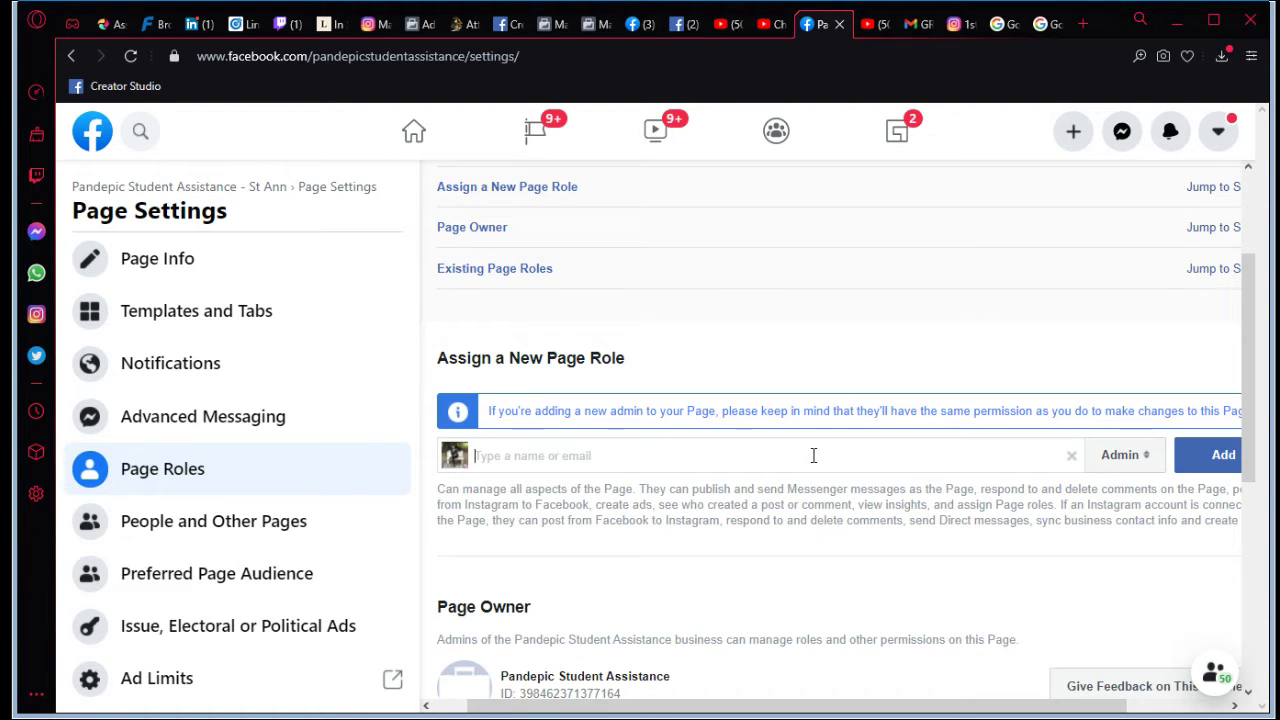
# Find the friend by surname, select their profile and add them as a page Admin
pyautogui.write('ellis')
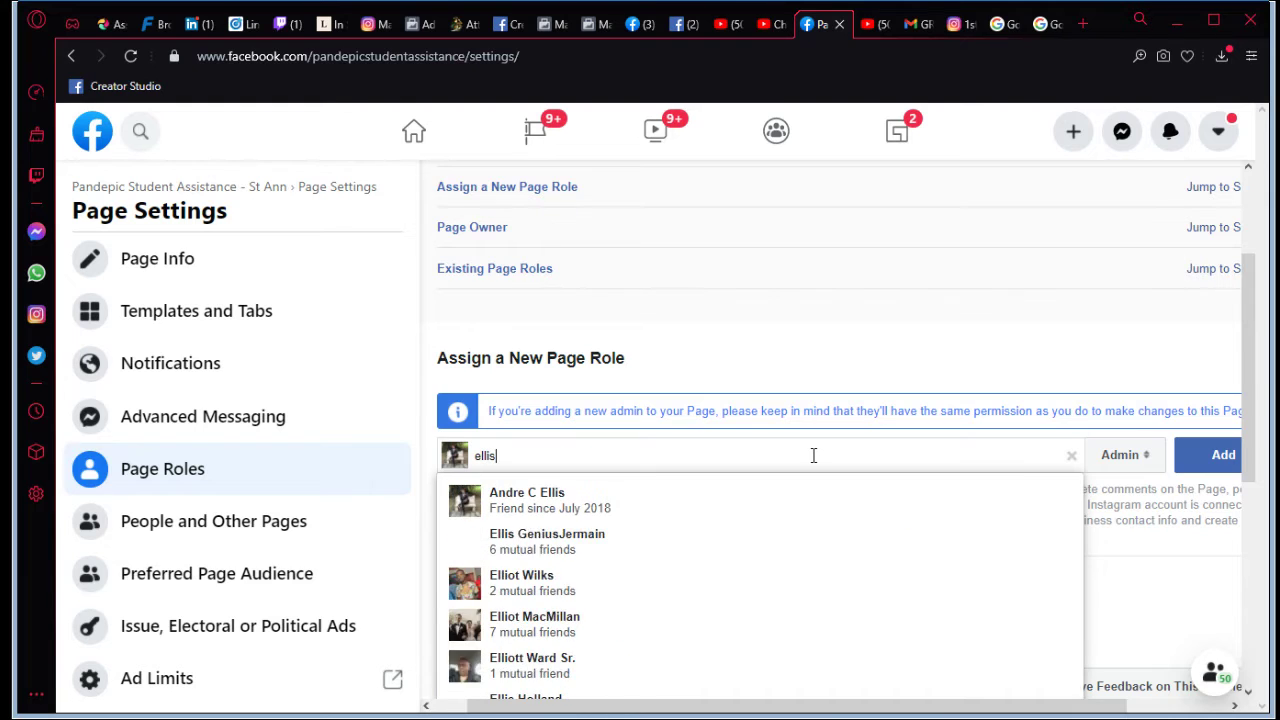
pyautogui.click(596, 505)
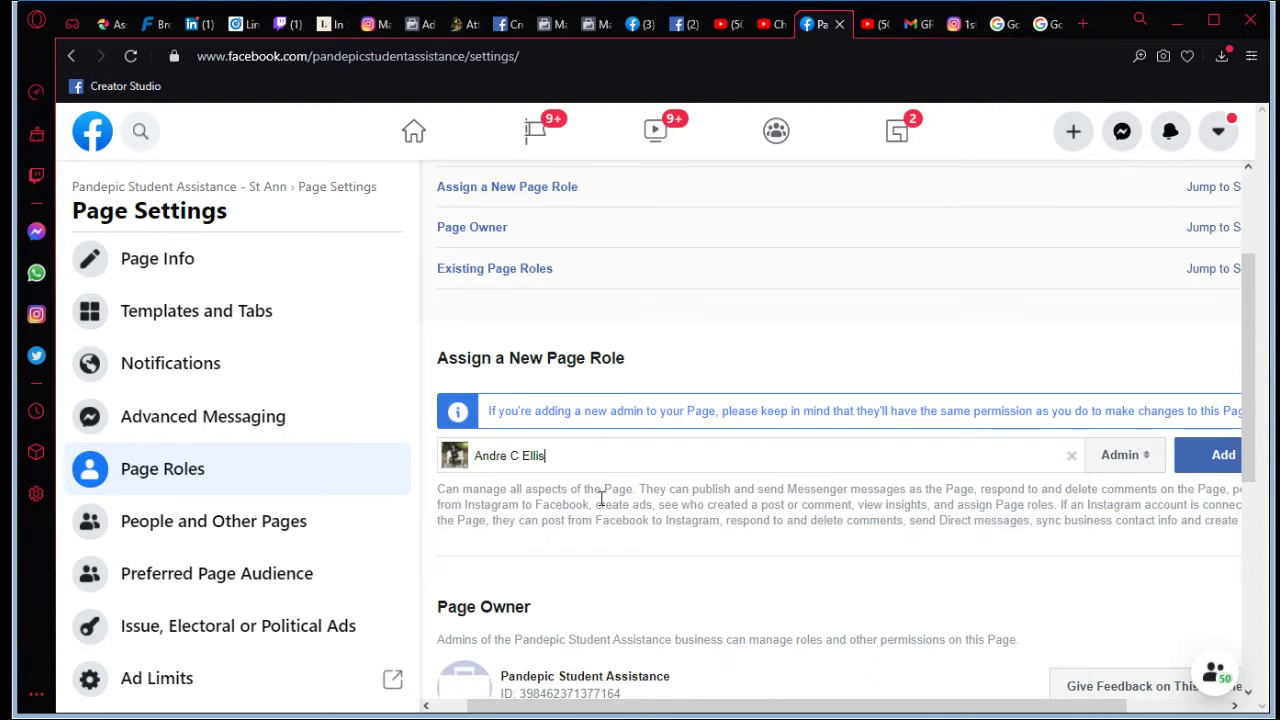
pyautogui.click(1205, 457)
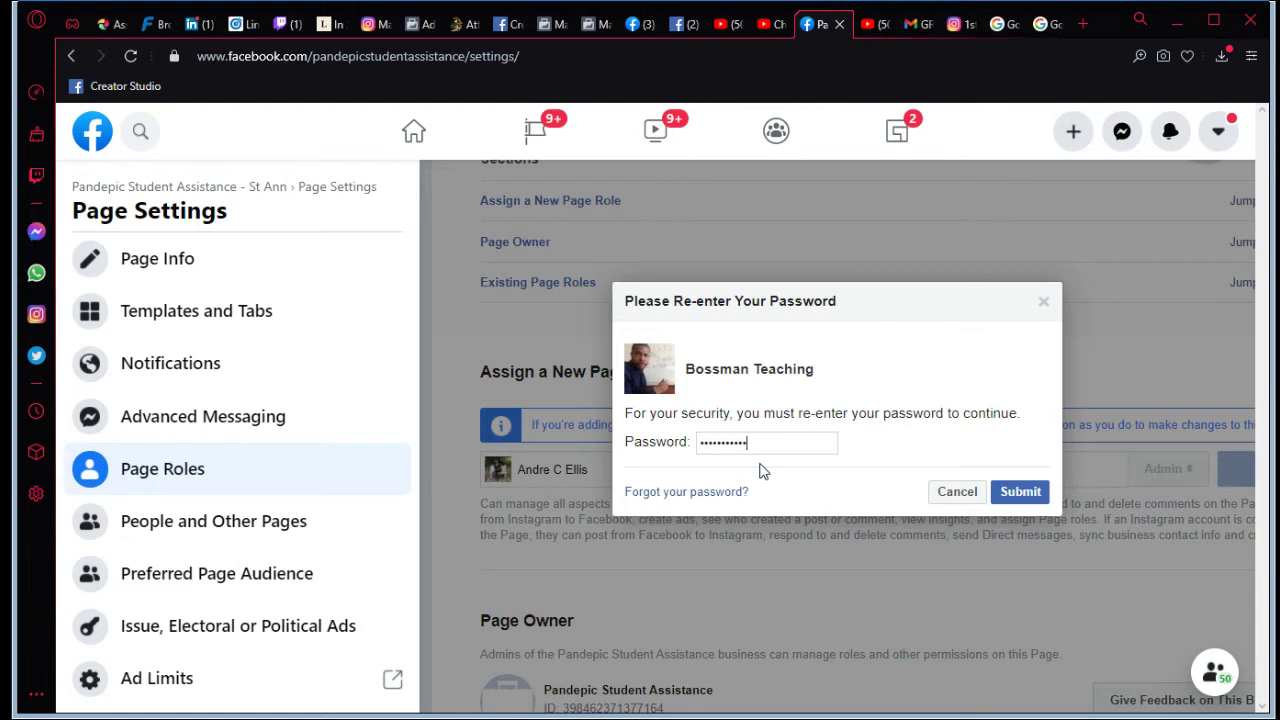
# Re-enter the account password and submit it to authorize the new page role
pyautogui.write('••')
pyautogui.click(1018, 491)
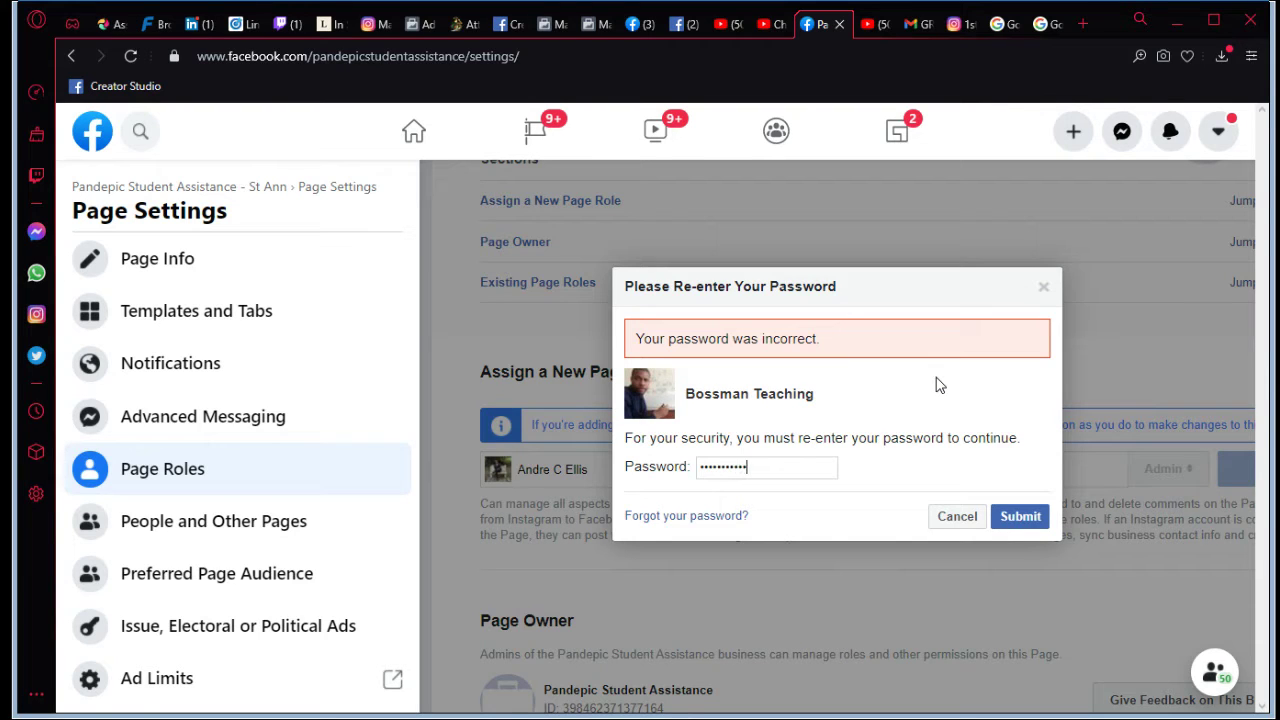
pyautogui.write('••')
pyautogui.click(1024, 522)
pyautogui.write('•••••••••')
pyautogui.click(1020, 516)
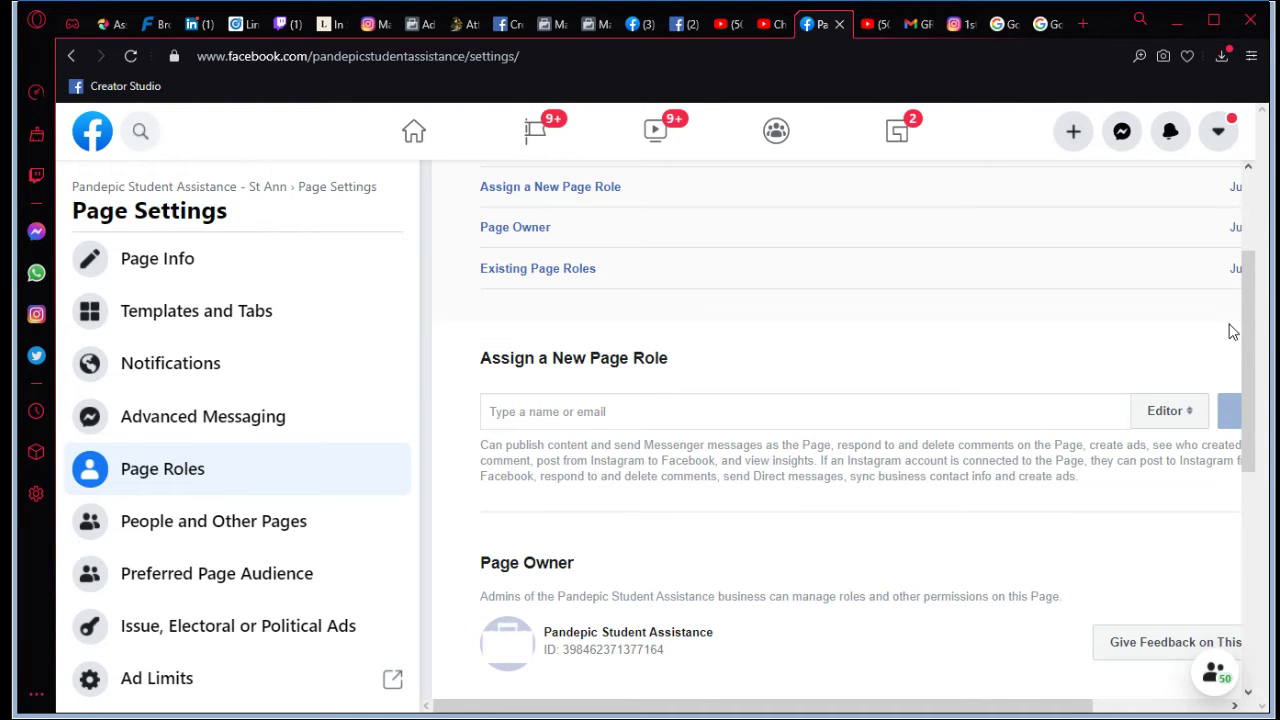
# Examine the Existing Page Roles section for the newly invited admin's entry and its available options
pyautogui.moveTo(1248, 333); pyautogui.dragTo(1258, 512)
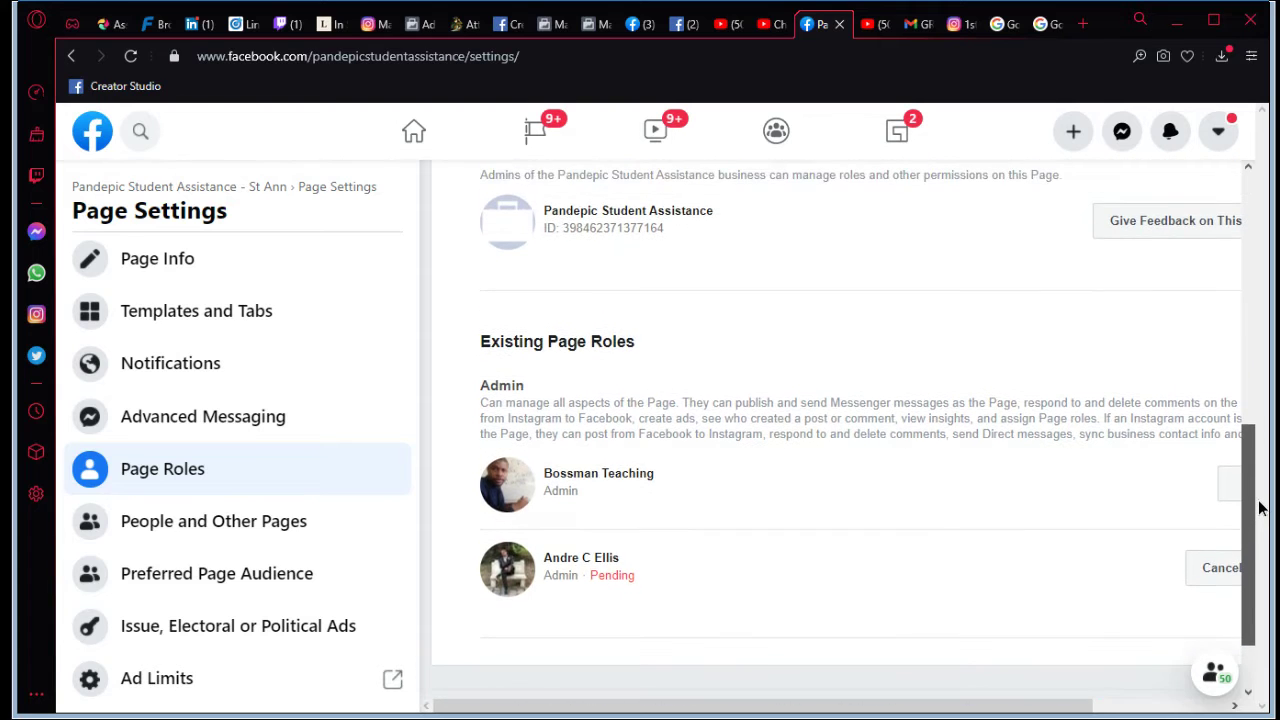
pyautogui.moveTo(1258, 508); pyautogui.dragTo(1250, 536)
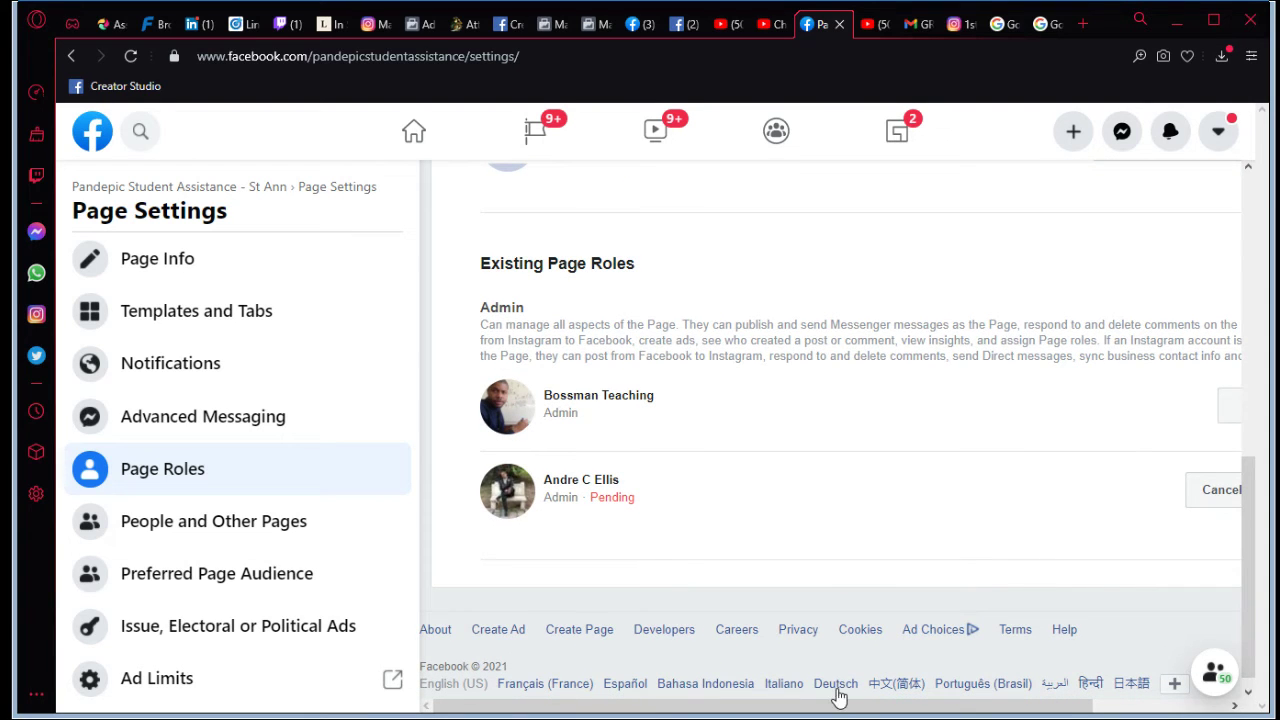
pyautogui.moveTo(808, 706); pyautogui.dragTo(864, 706)
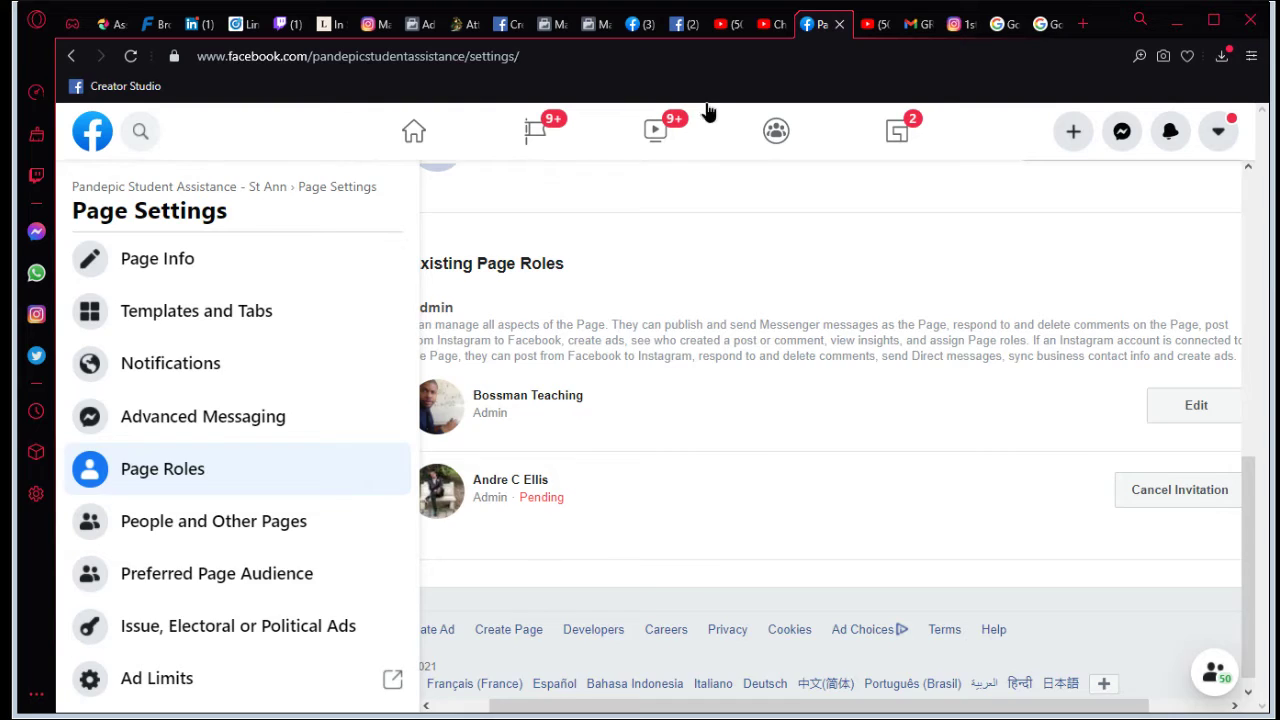
# Return to the current page's home and switch to managing the MavenGold-JA page
pyautogui.hotkey('alt', 'Left')
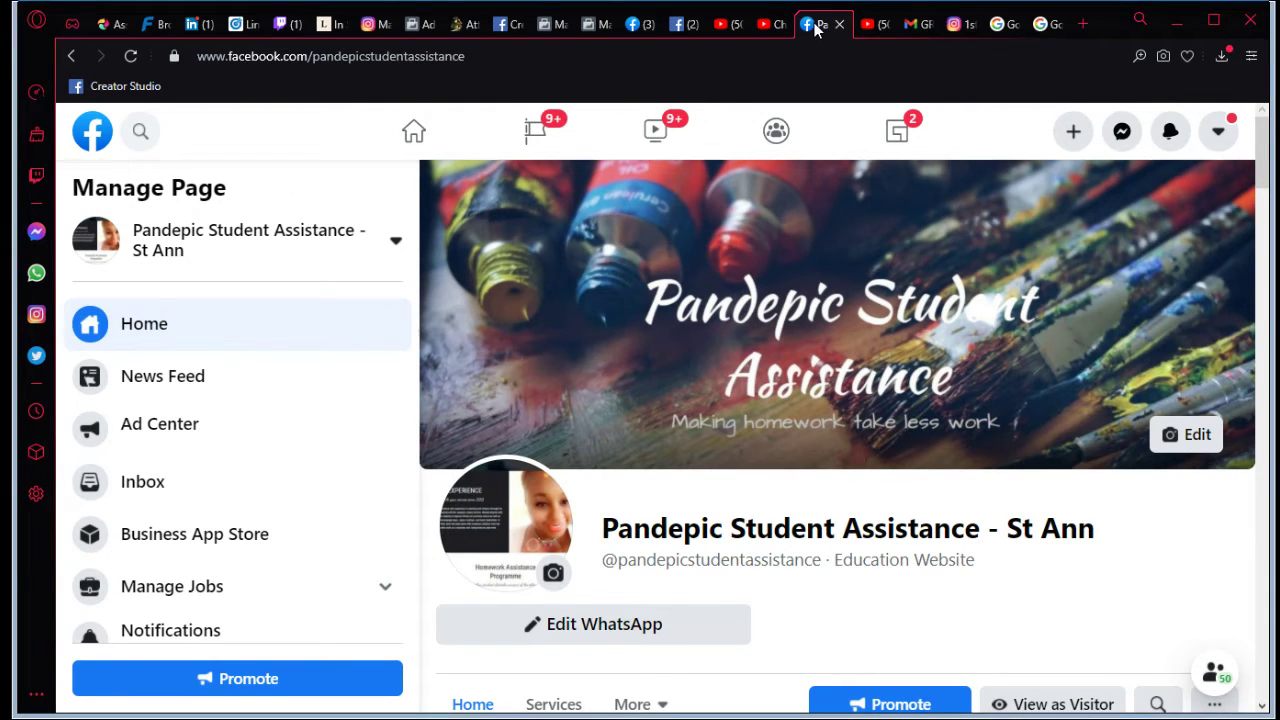
pyautogui.scroll(-3, 460, 220)
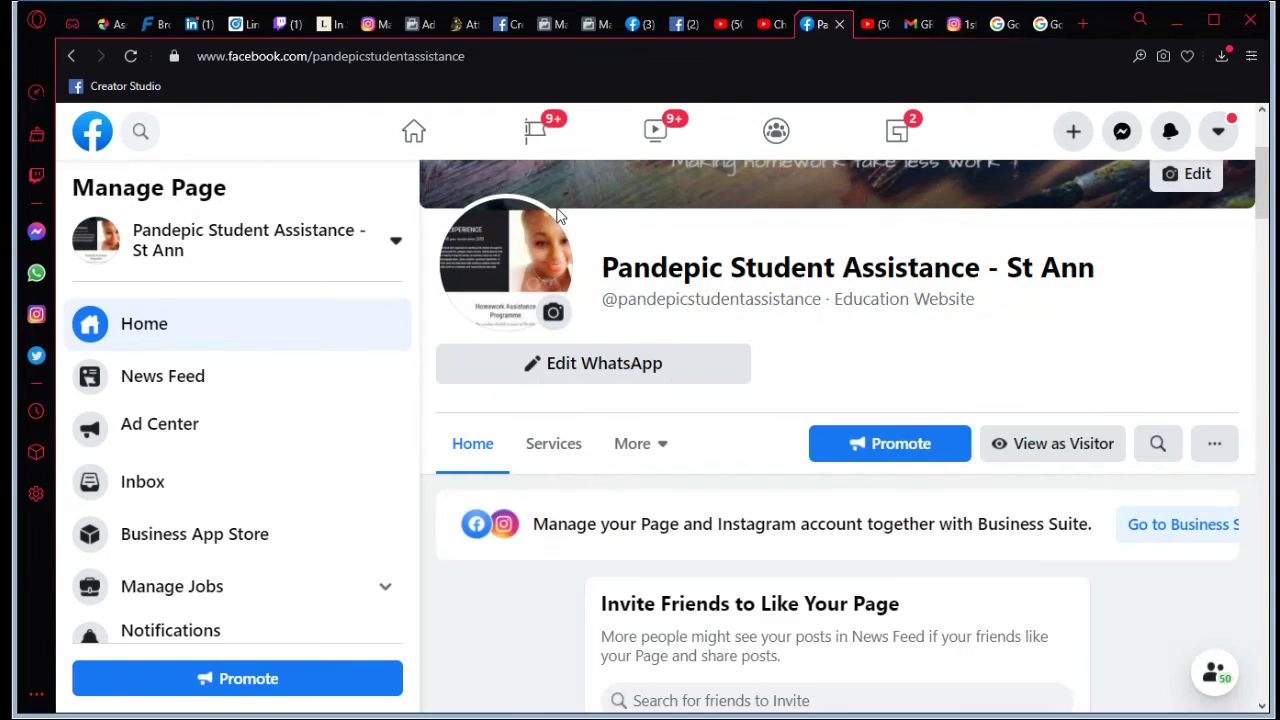
pyautogui.click(396, 248)
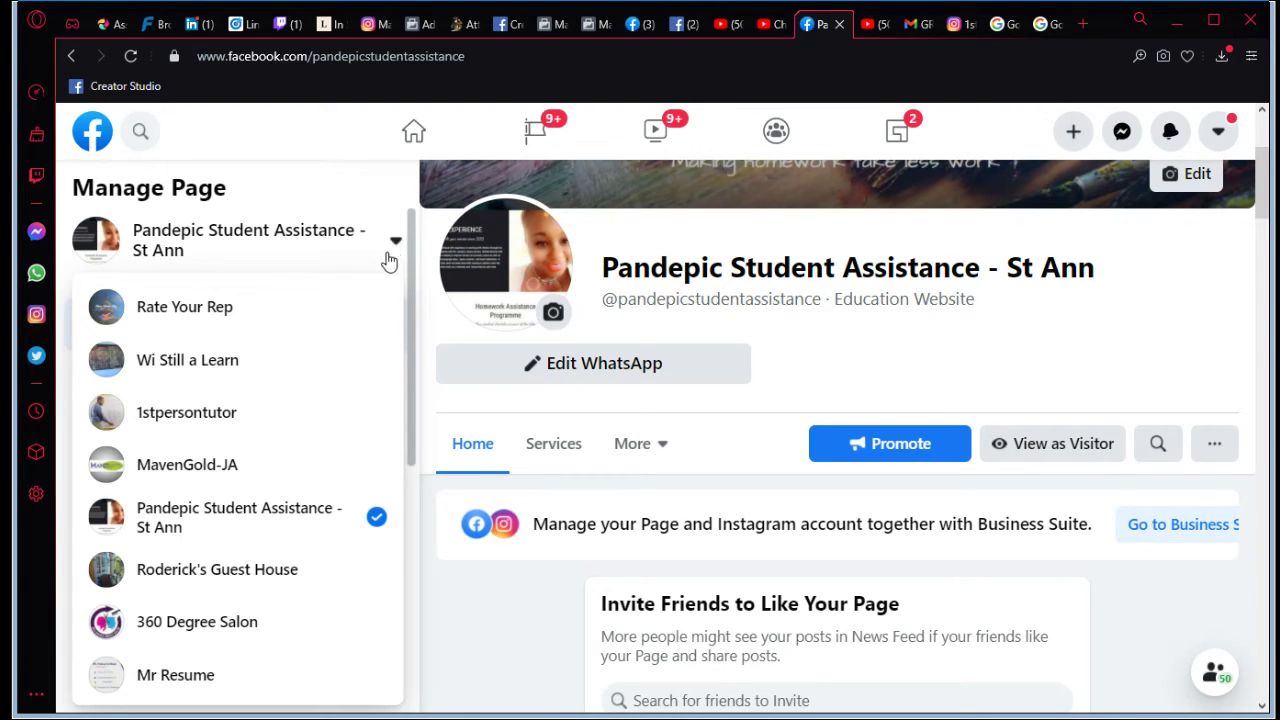
pyautogui.click(198, 470)
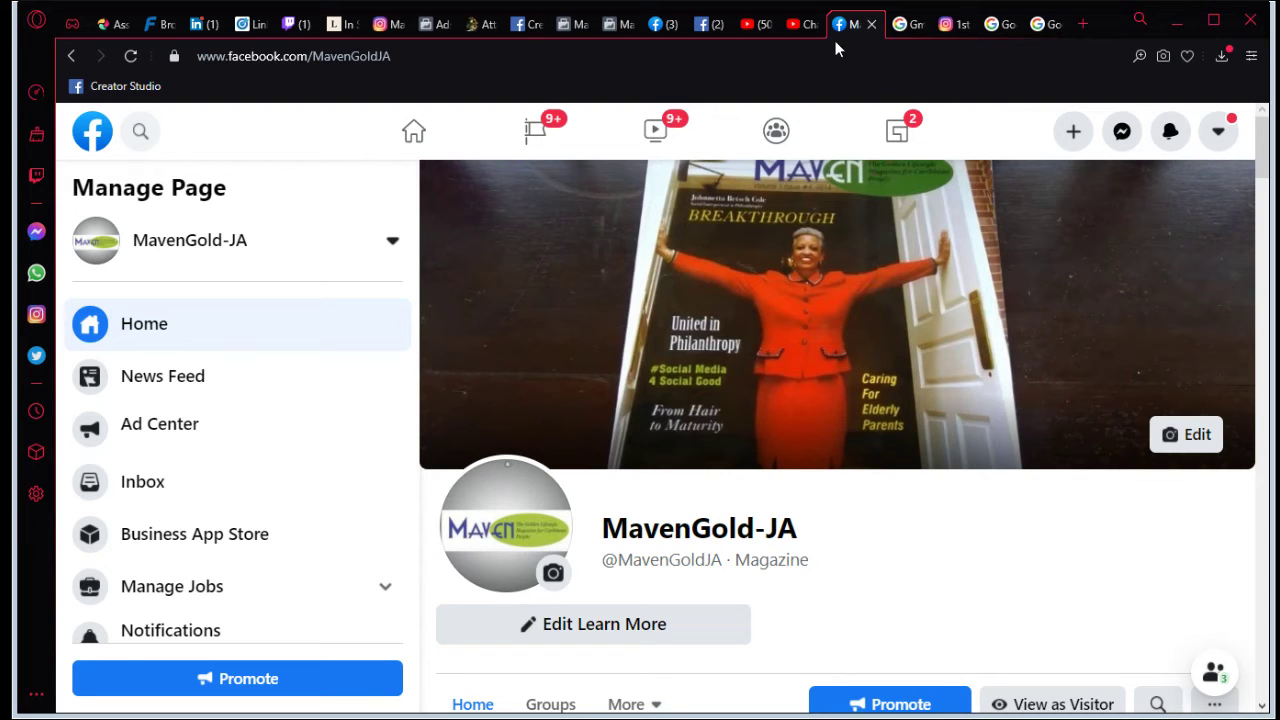
# Open the Page Roles section in the MavenGold-JA page's settings
pyautogui.scroll(-3, 280, 197)
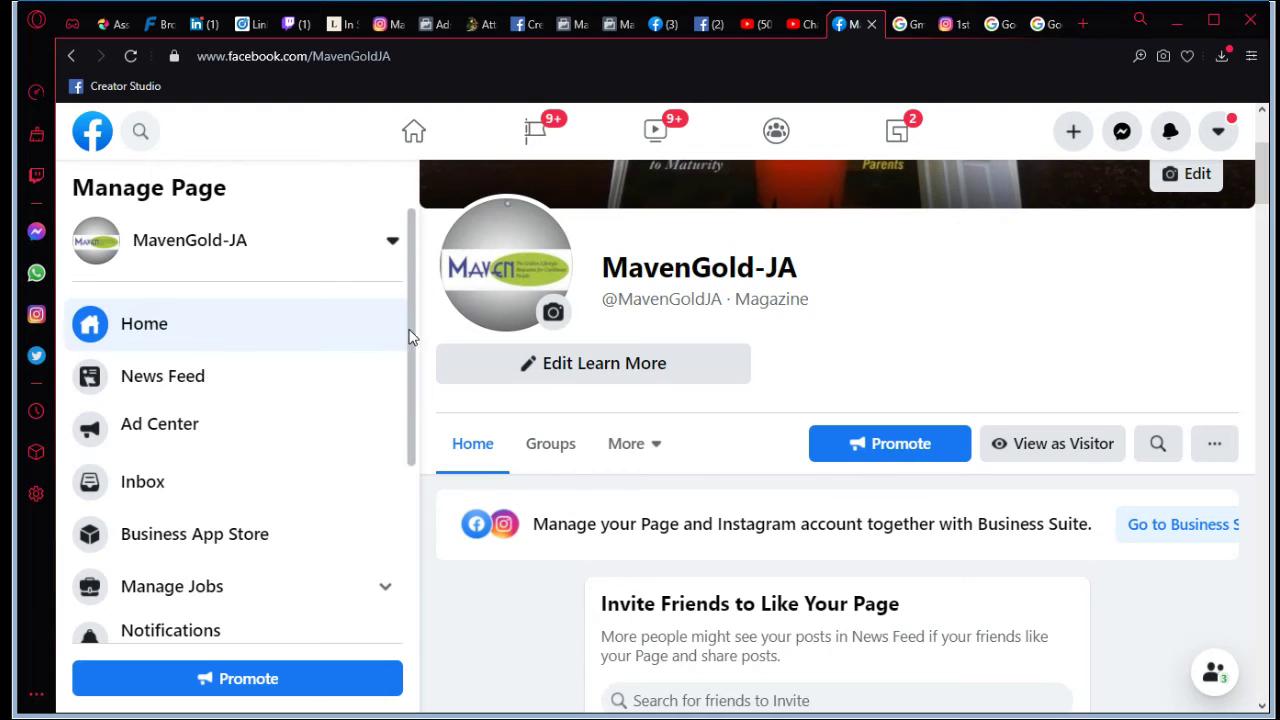
pyautogui.scroll(-2, 410, 340)
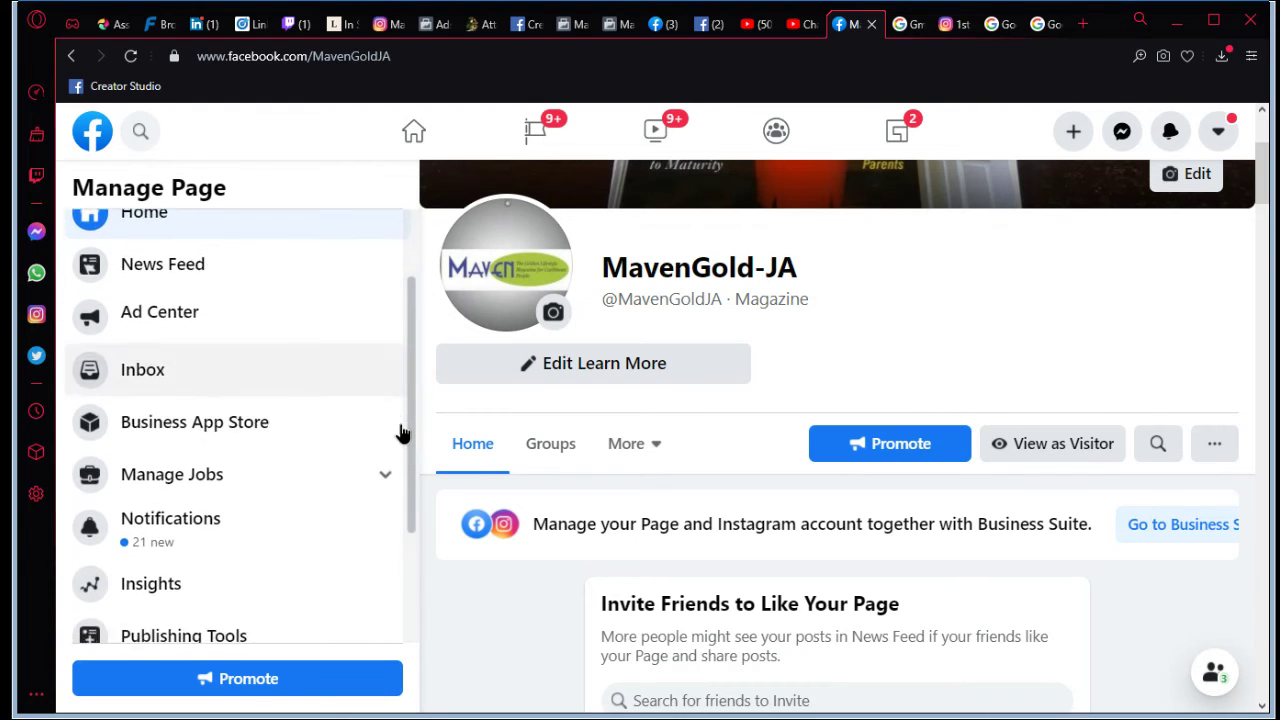
pyautogui.scroll(-2, 400, 440)
pyautogui.scroll(-2, 404, 524)
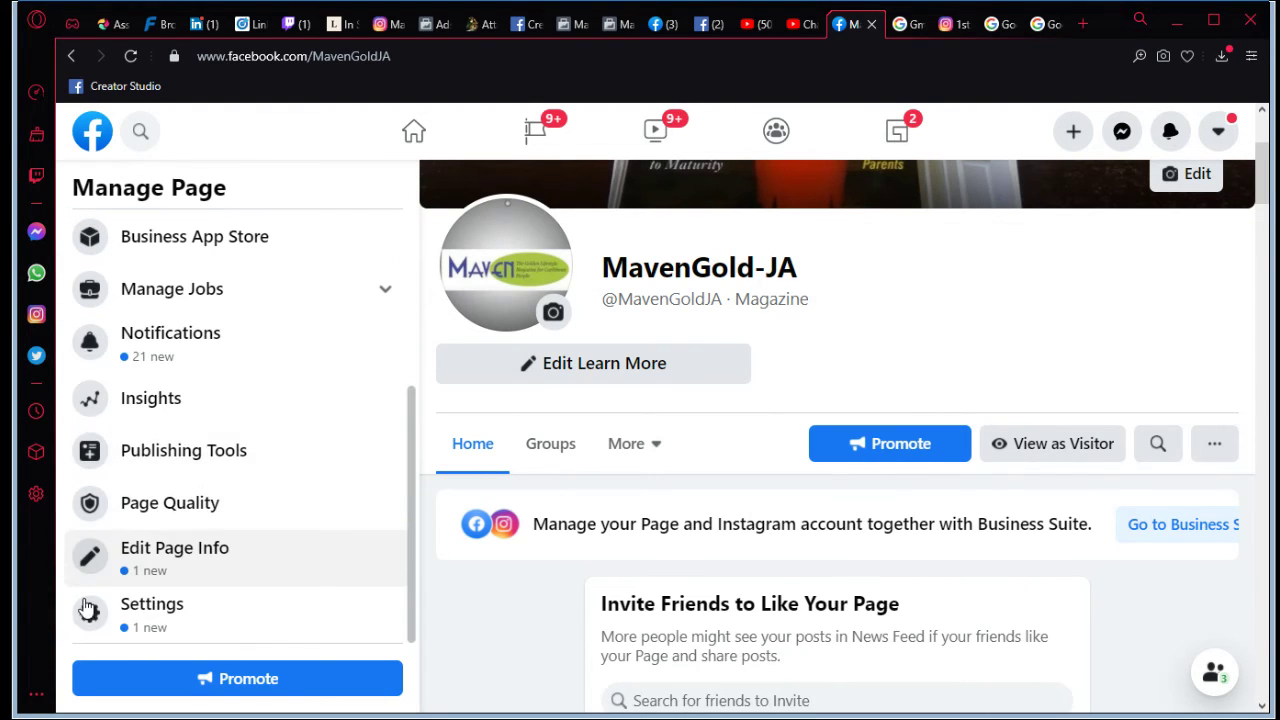
pyautogui.click(160, 618)
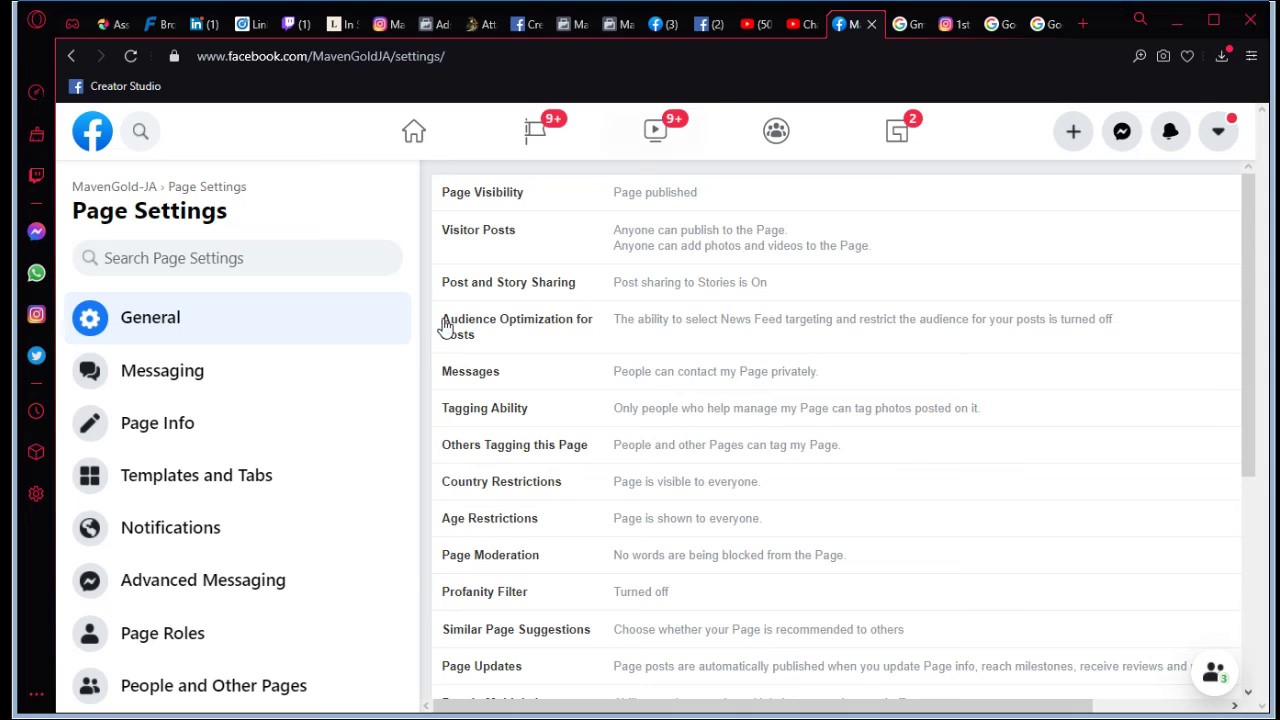
pyautogui.scroll(-1, 411, 334)
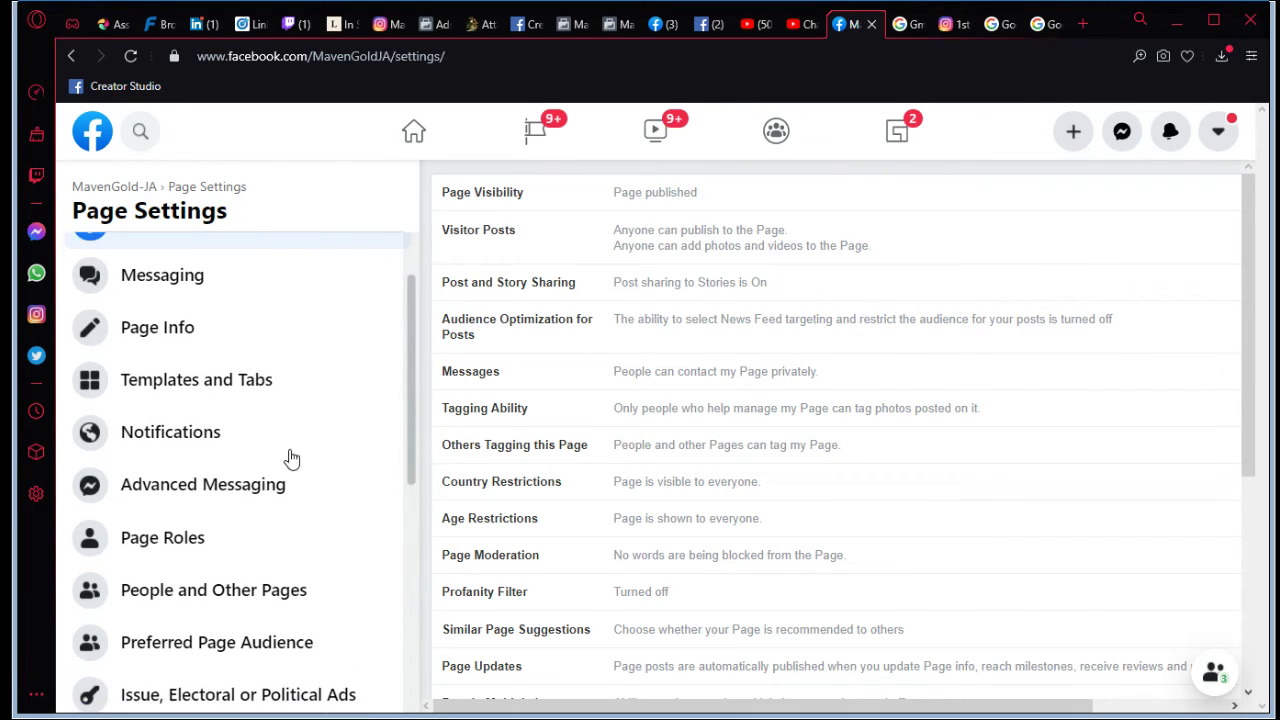
pyautogui.click(165, 536)
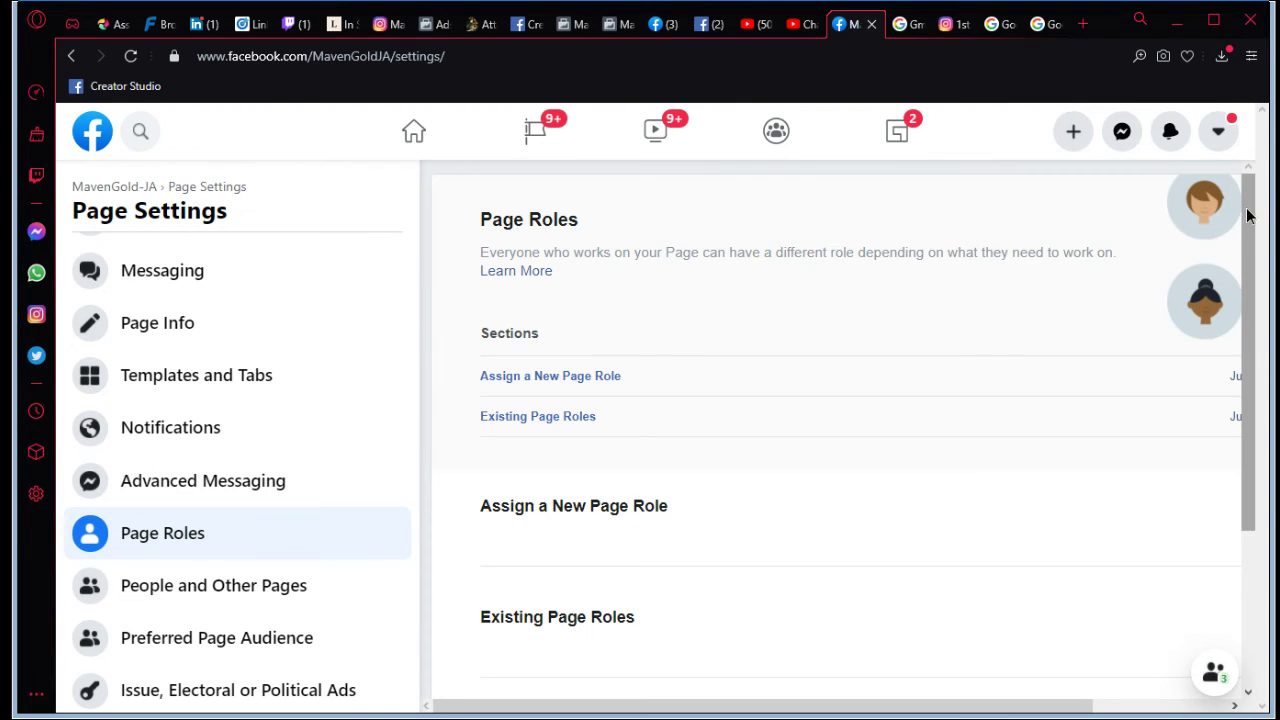
# Examine MavenGold-JA's Existing Page Roles list for its admins and the status of each entry
pyautogui.moveTo(1247, 215); pyautogui.dragTo(1247, 248)
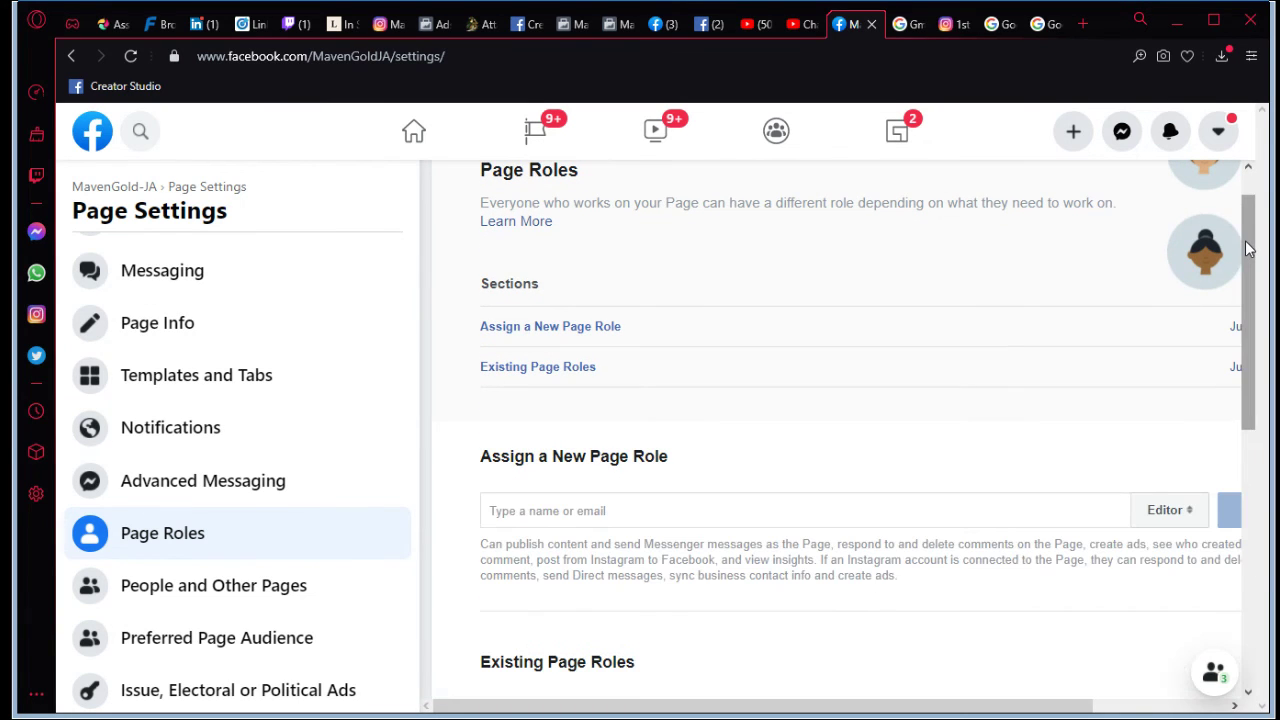
pyautogui.moveTo(1247, 252); pyautogui.dragTo(1260, 348)
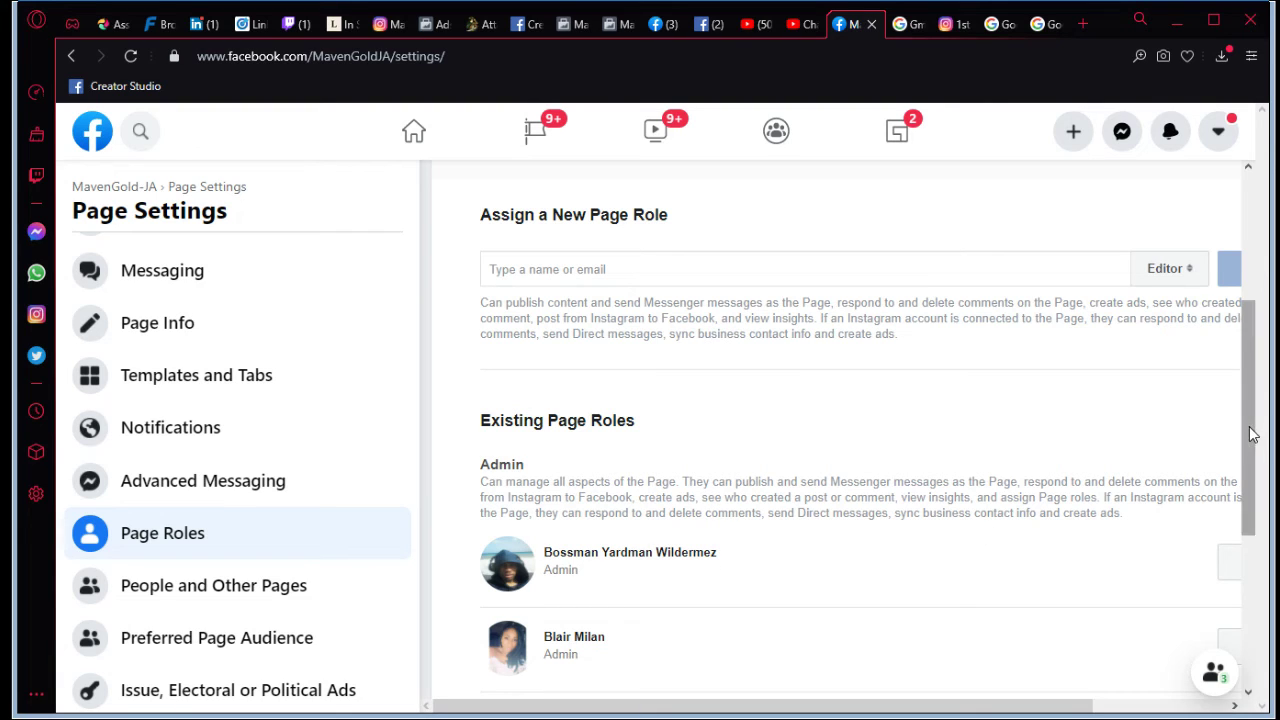
pyautogui.moveTo(1249, 443); pyautogui.dragTo(1250, 449)
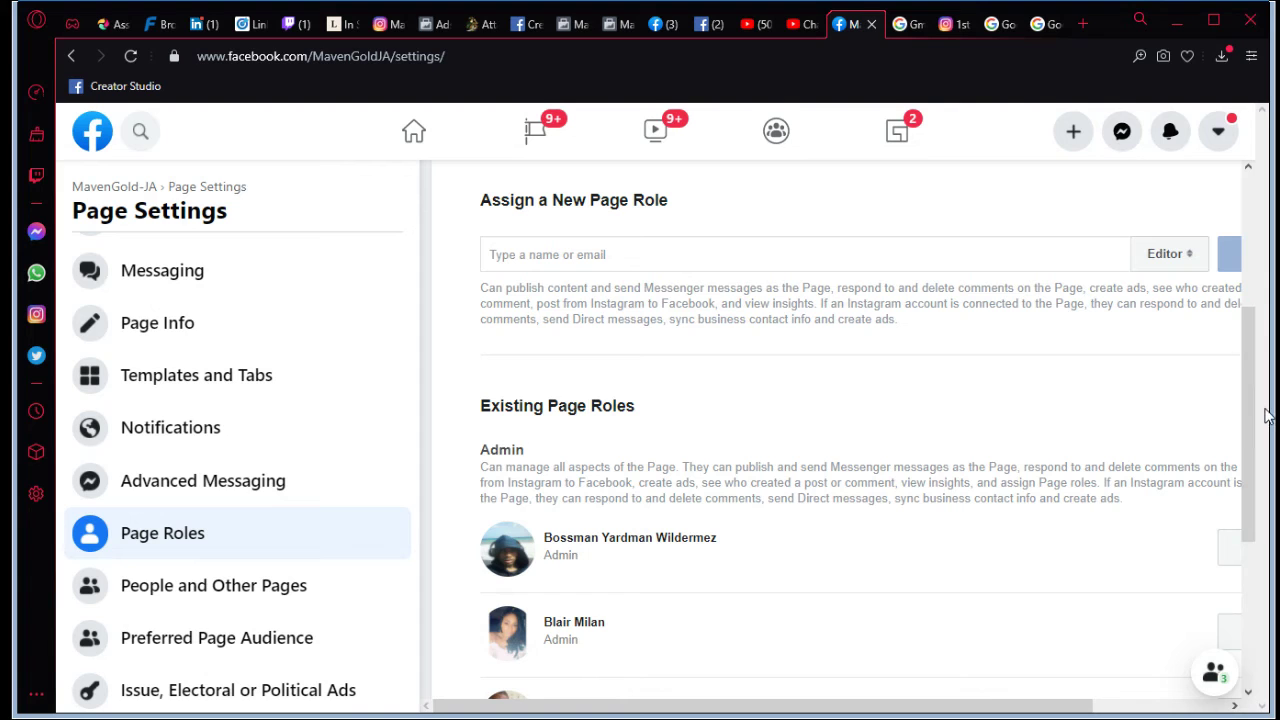
pyautogui.moveTo(1247, 420); pyautogui.dragTo(1251, 508)
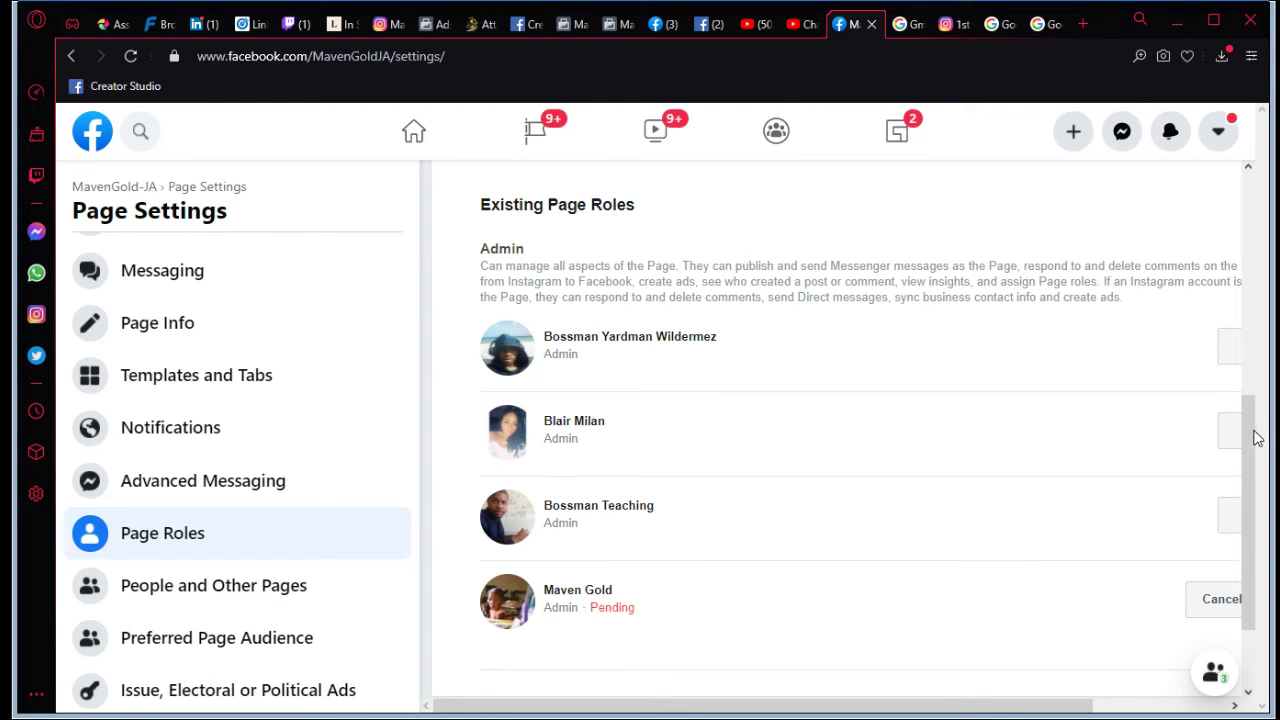
pyautogui.moveTo(1249, 429)
pyautogui.mouseDown()
pyautogui.moveTo(1252, 462)
pyautogui.moveTo(1246, 331)
pyautogui.moveTo(1256, 440)
pyautogui.mouseUp()
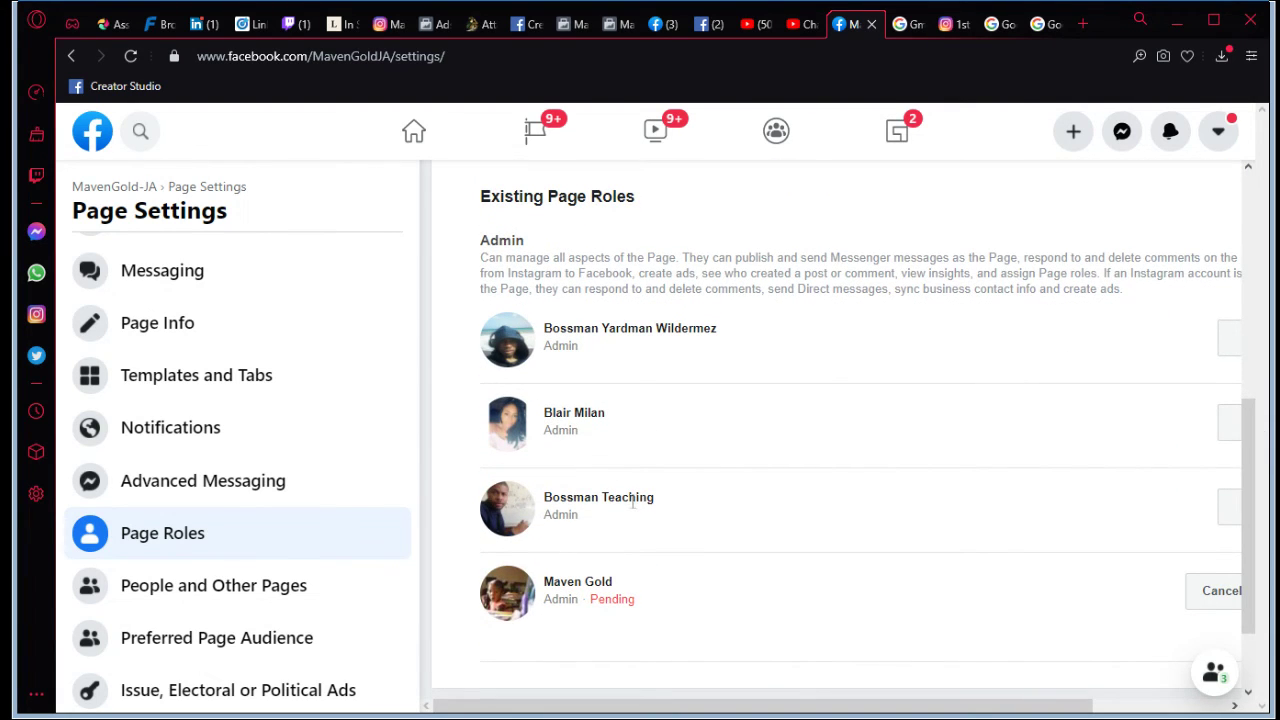
pyautogui.moveTo(627, 508); pyautogui.dragTo(654, 497)
pyautogui.click(549, 497)
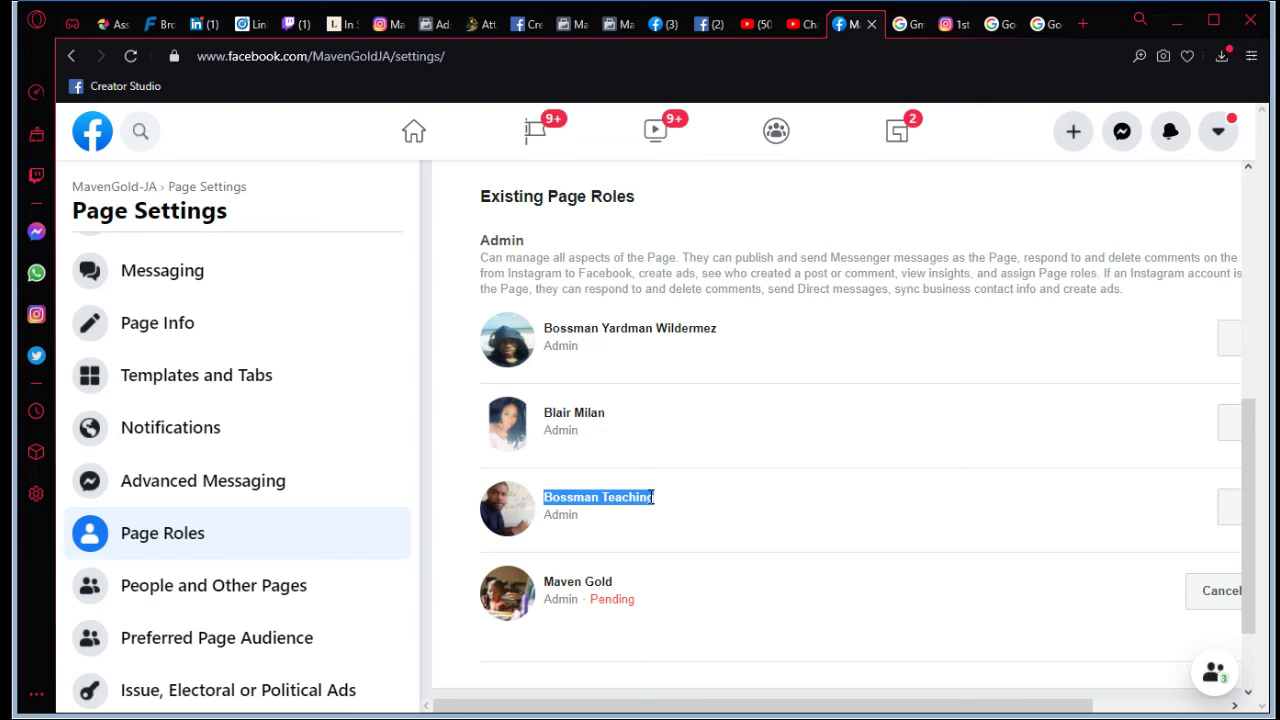
pyautogui.click(723, 459)
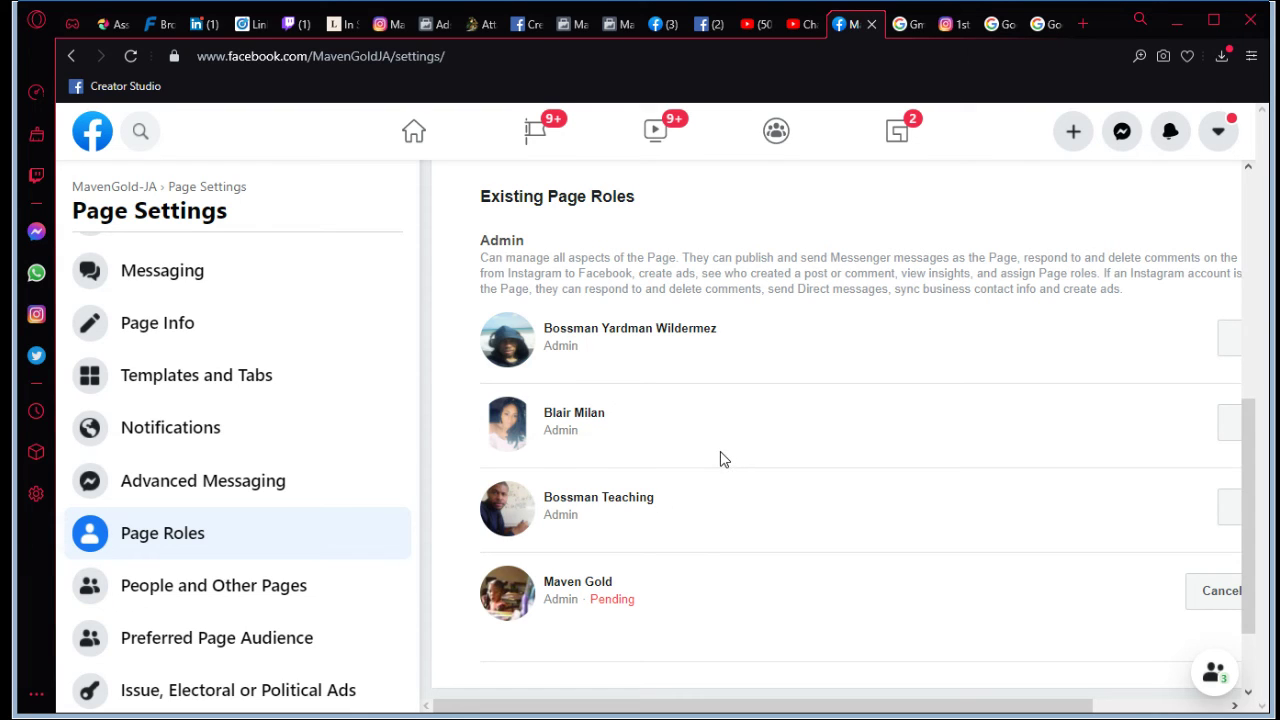
pyautogui.scroll(-1, 1246, 494)
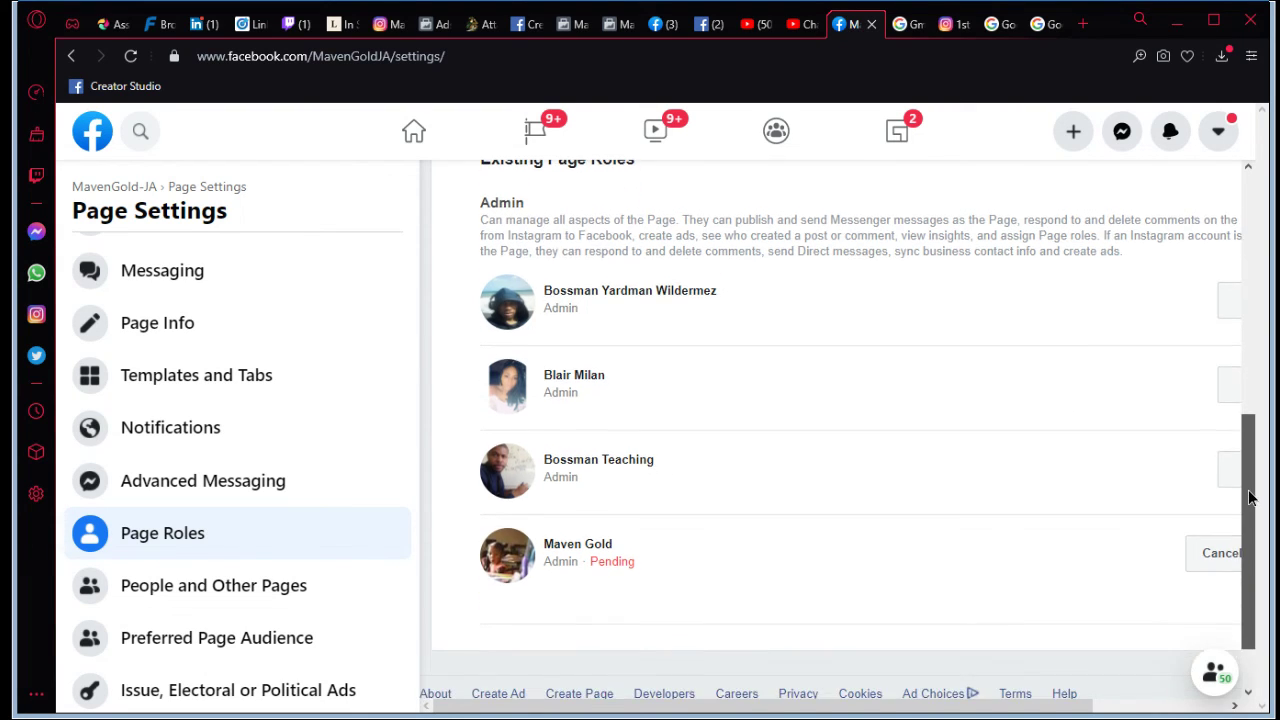
pyautogui.scroll(1, 1248, 490)
pyautogui.scroll(-1, 1248, 485)
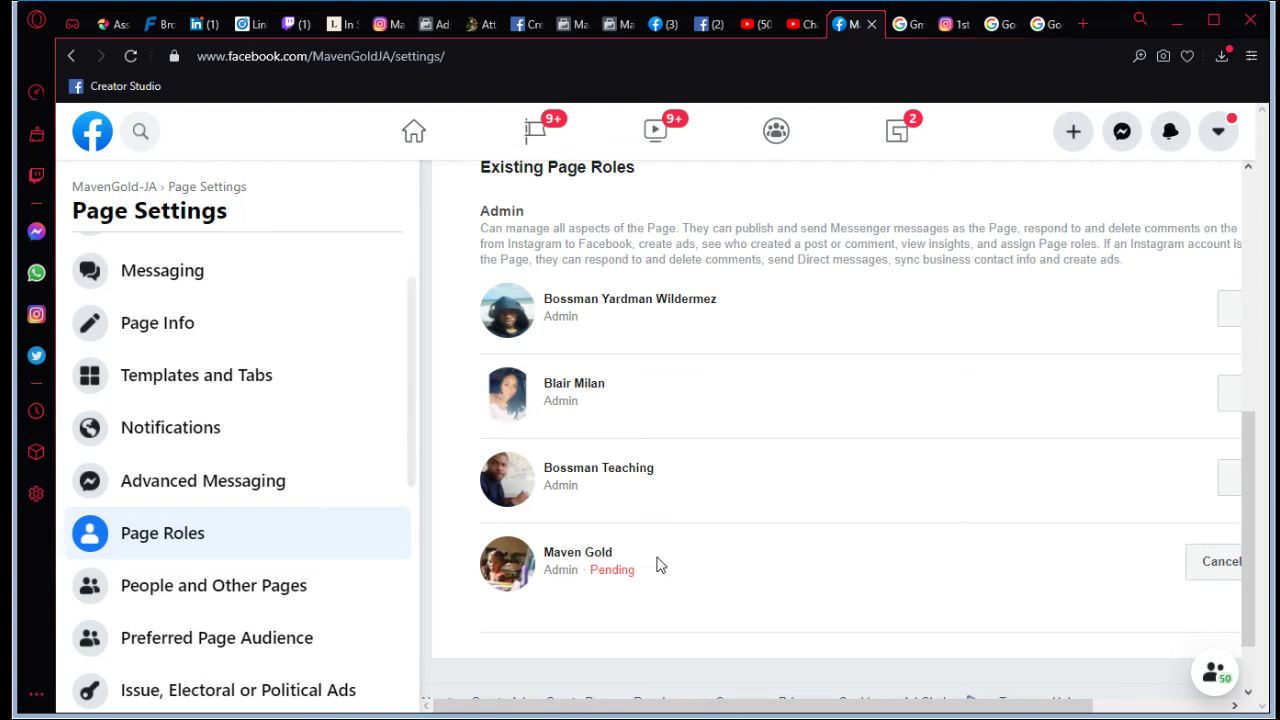
# Look at the account notifications, close them, and briefly highlight the third admin's name in Existing Page Roles
pyautogui.click(1171, 138)
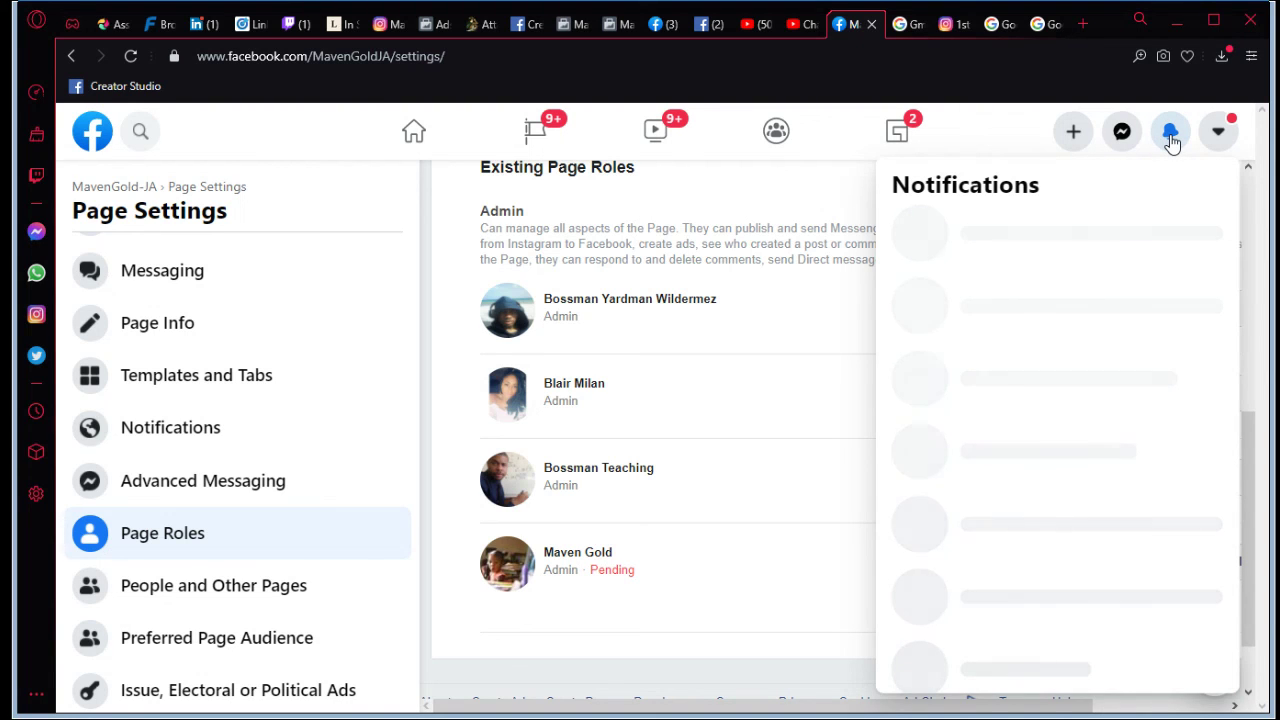
pyautogui.click(772, 400)
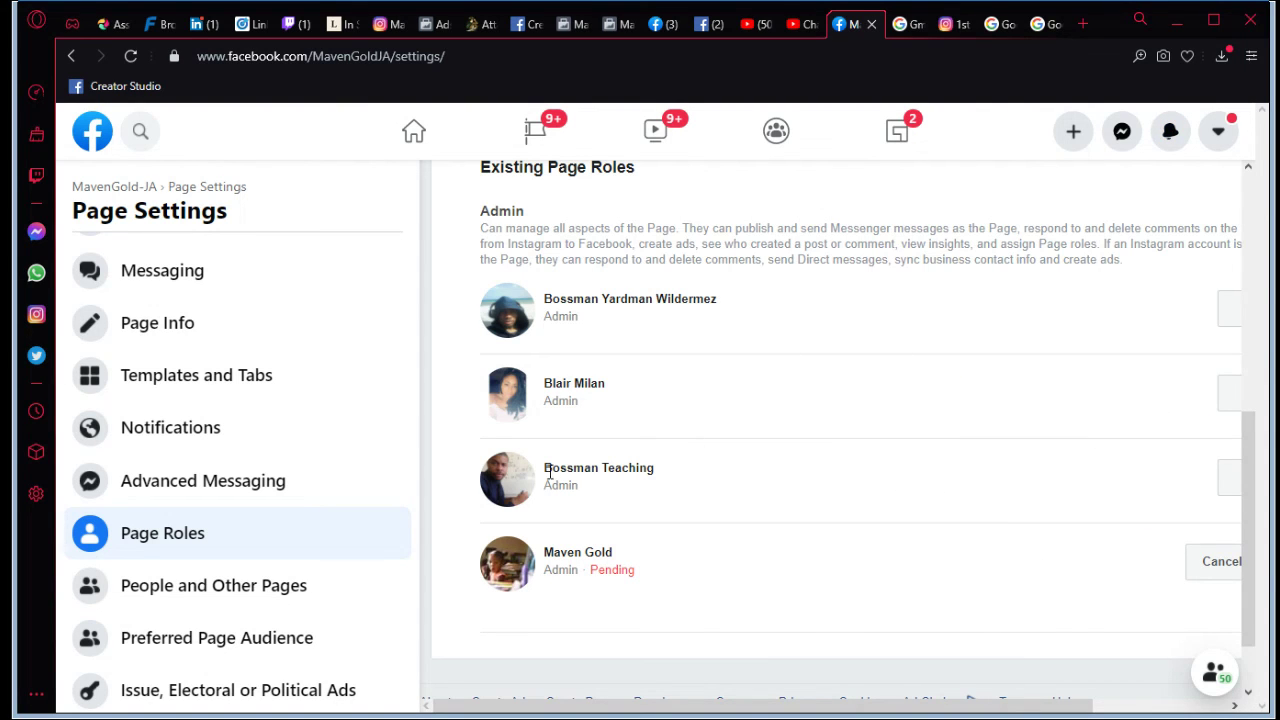
pyautogui.moveTo(543, 478); pyautogui.dragTo(655, 468)
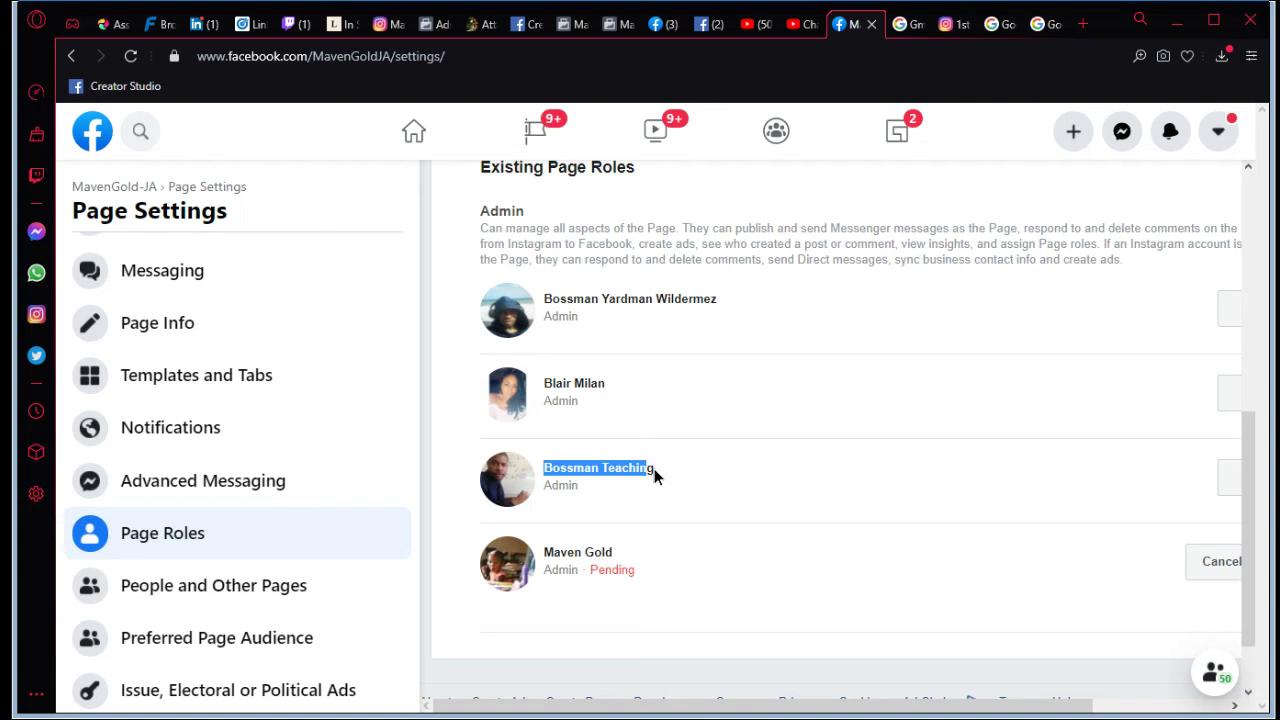
pyautogui.click(604, 498)
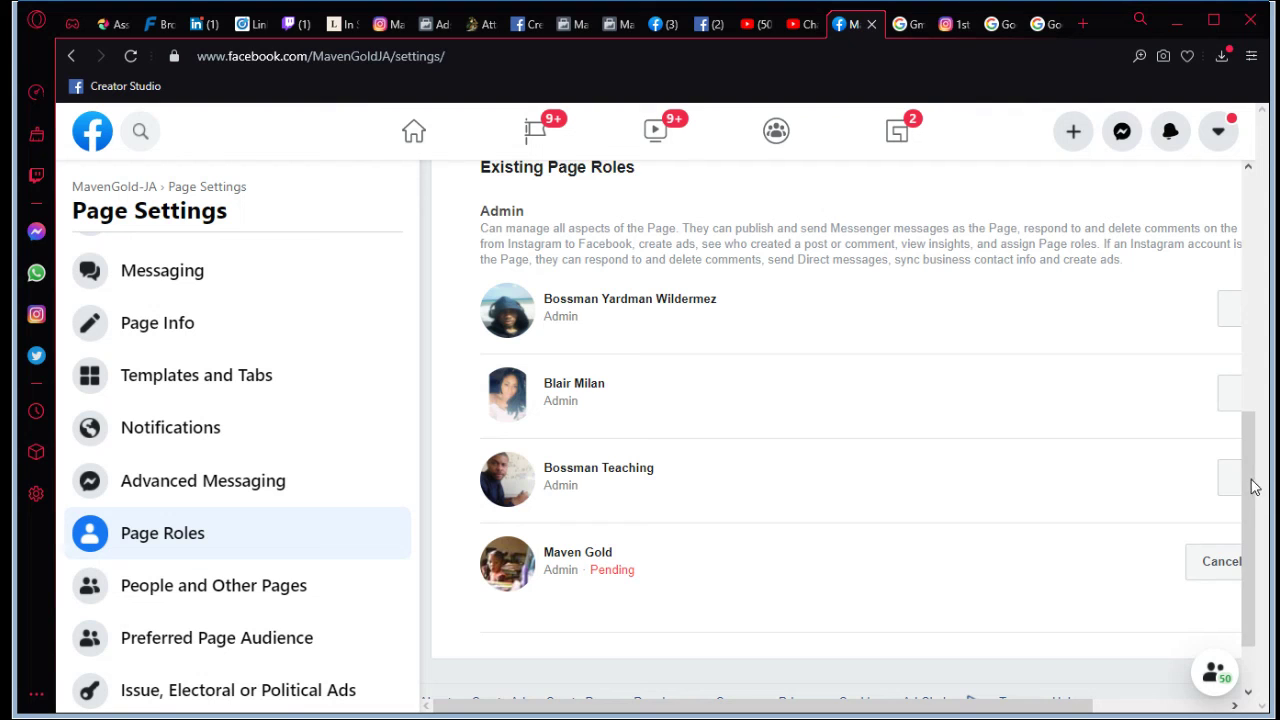
# Set the role under Assign a New Page Role to Admin and review the surrounding section
pyautogui.moveTo(1255, 487); pyautogui.dragTo(1252, 366)
pyautogui.scroll(3, 1250, 360)
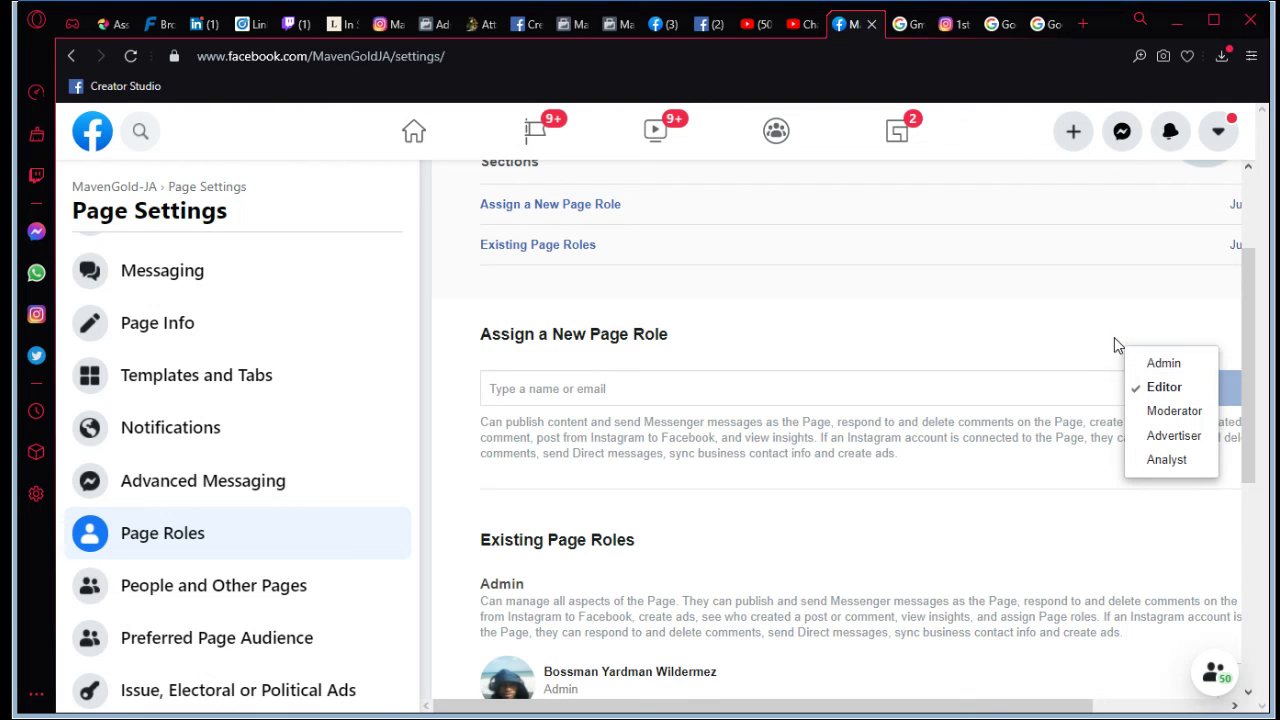
pyautogui.click(1163, 363)
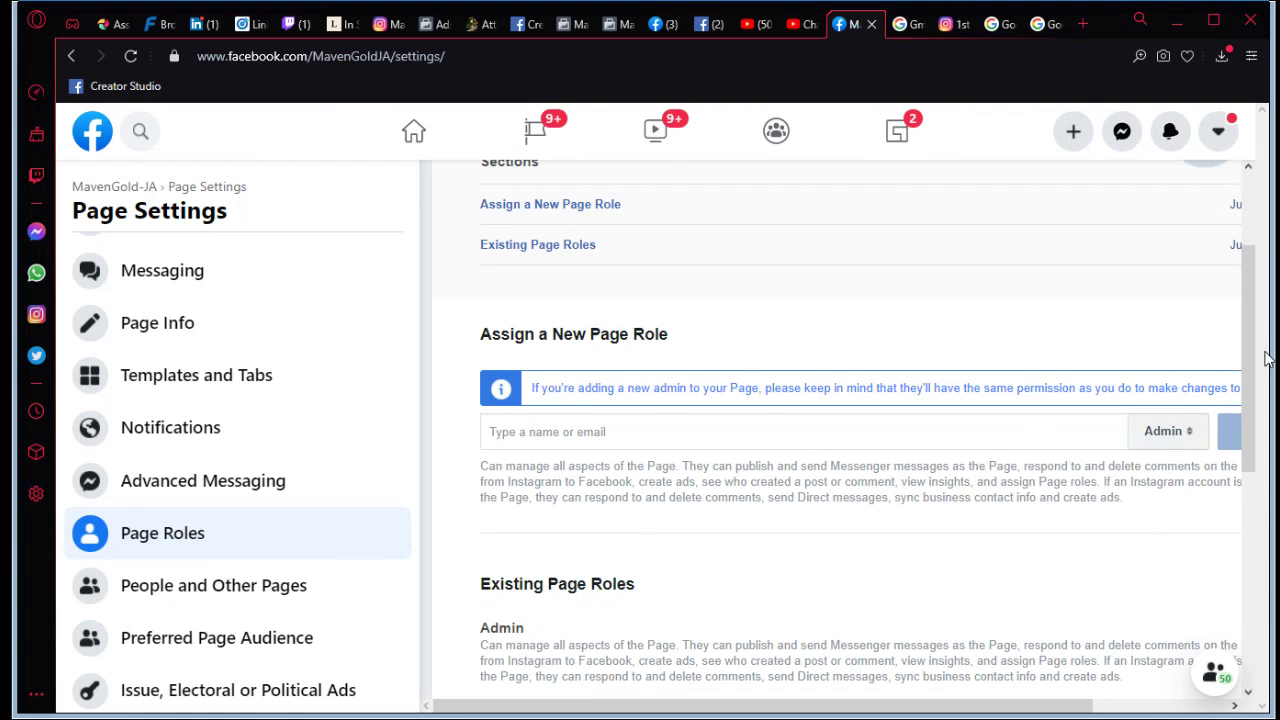
pyautogui.moveTo(1249, 337)
pyautogui.mouseDown()
pyautogui.moveTo(1248, 385)
pyautogui.moveTo(1250, 347)
pyautogui.mouseUp()
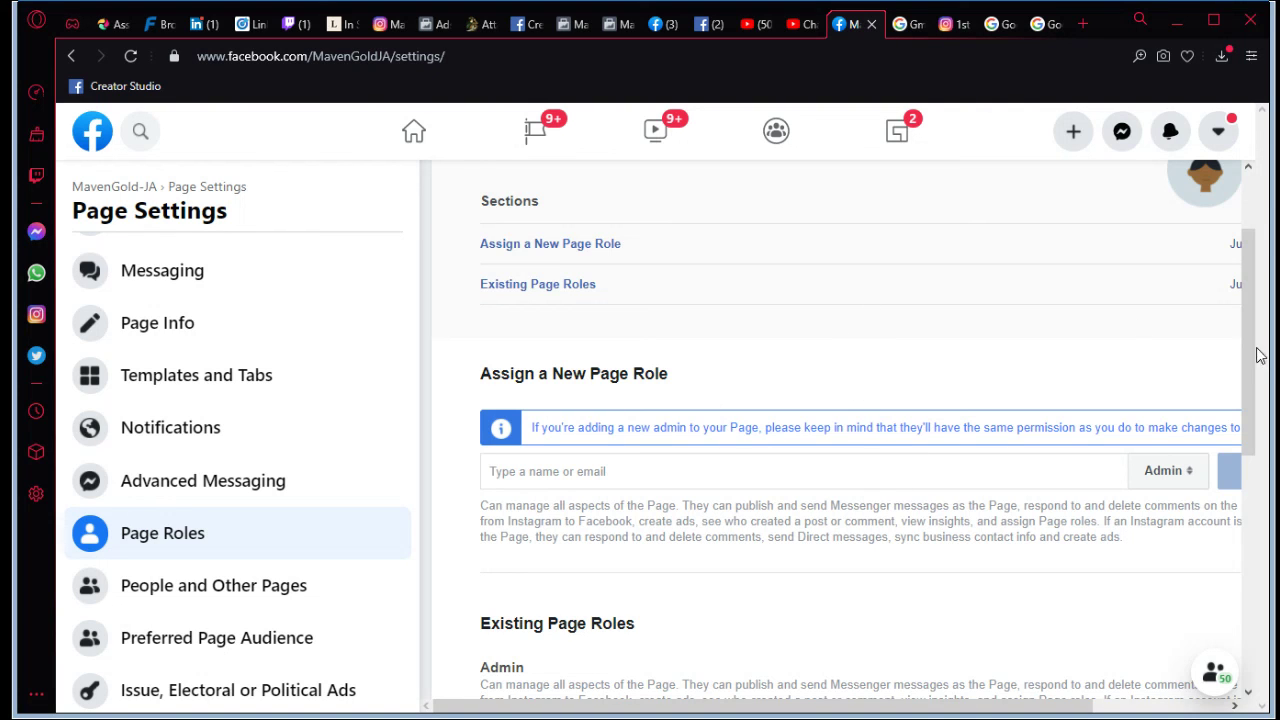
pyautogui.moveTo(1249, 357)
pyautogui.mouseDown()
pyautogui.moveTo(1260, 331)
pyautogui.moveTo(1258, 342)
pyautogui.mouseUp()
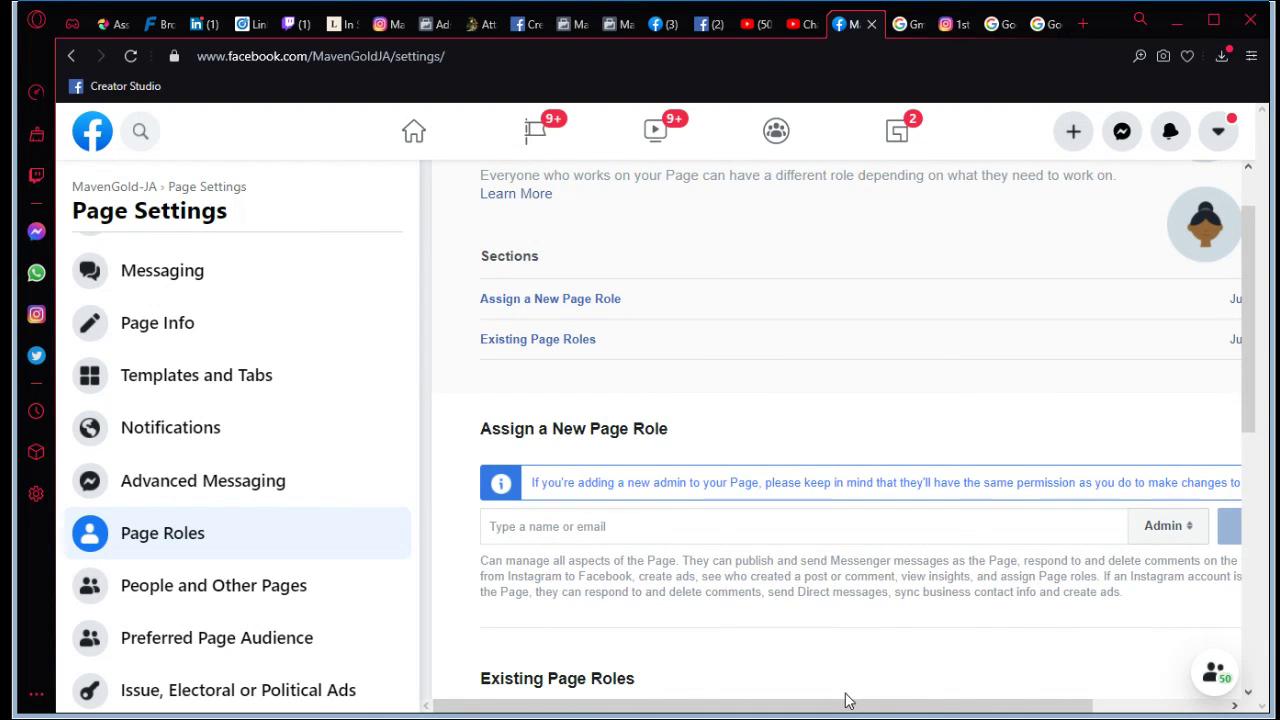